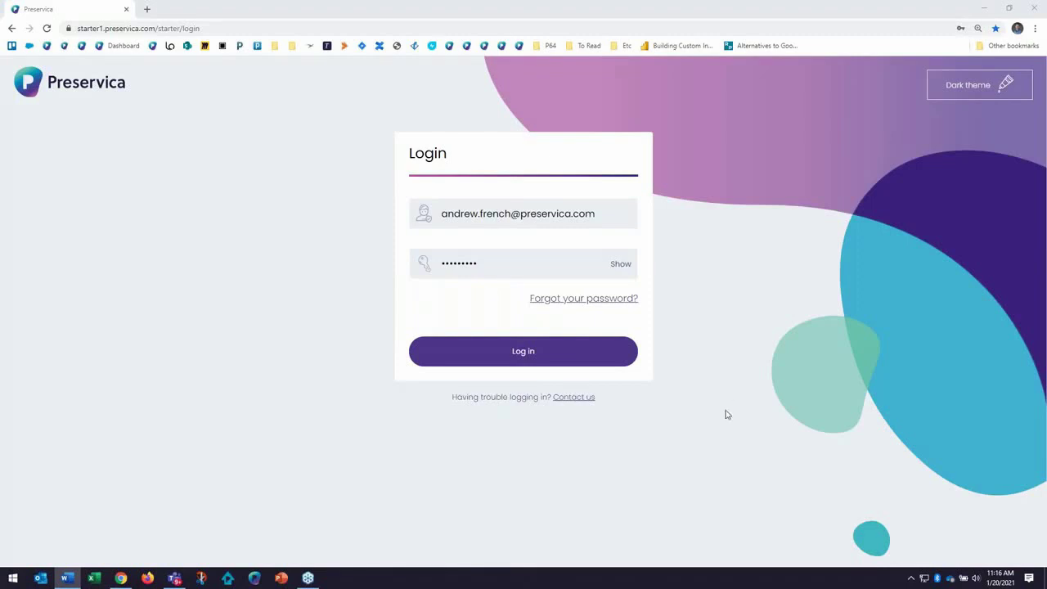
Step: Log in to Preservica Starter and open the account options menu beside the username
left_click(657, 301)
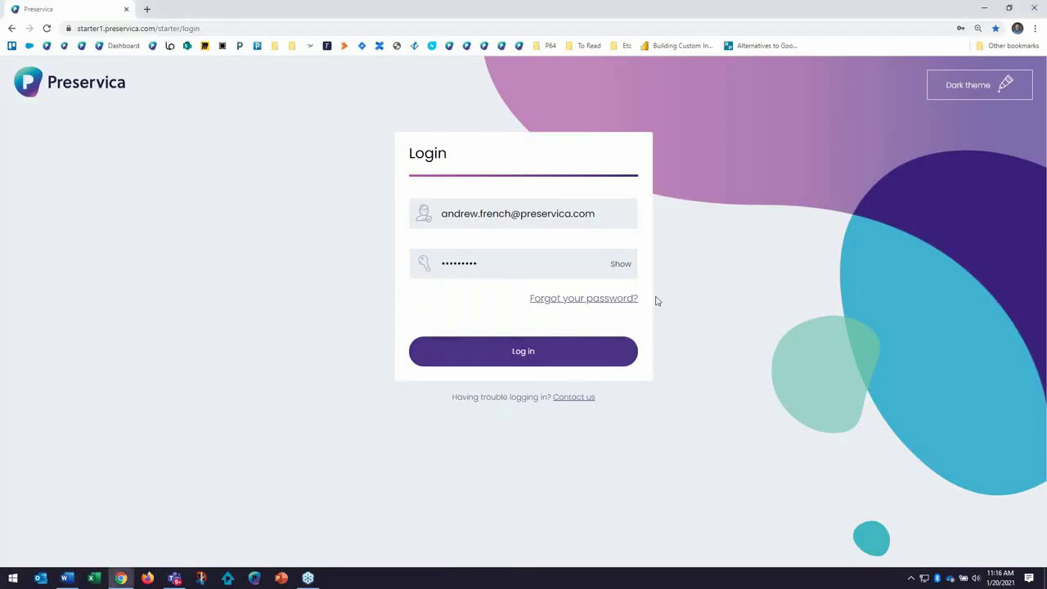
left_click(566, 357)
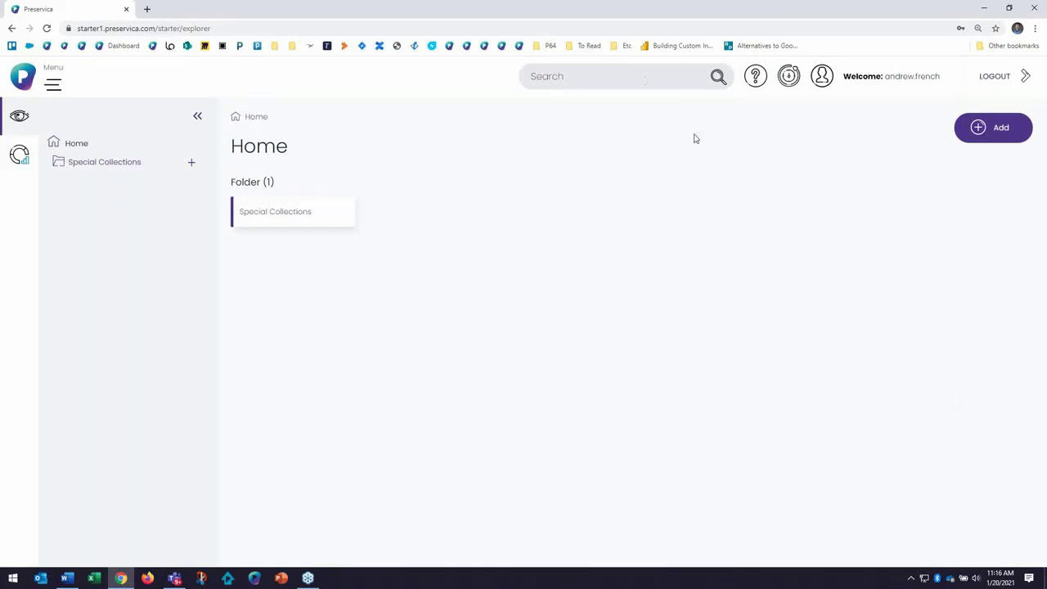
left_click(891, 82)
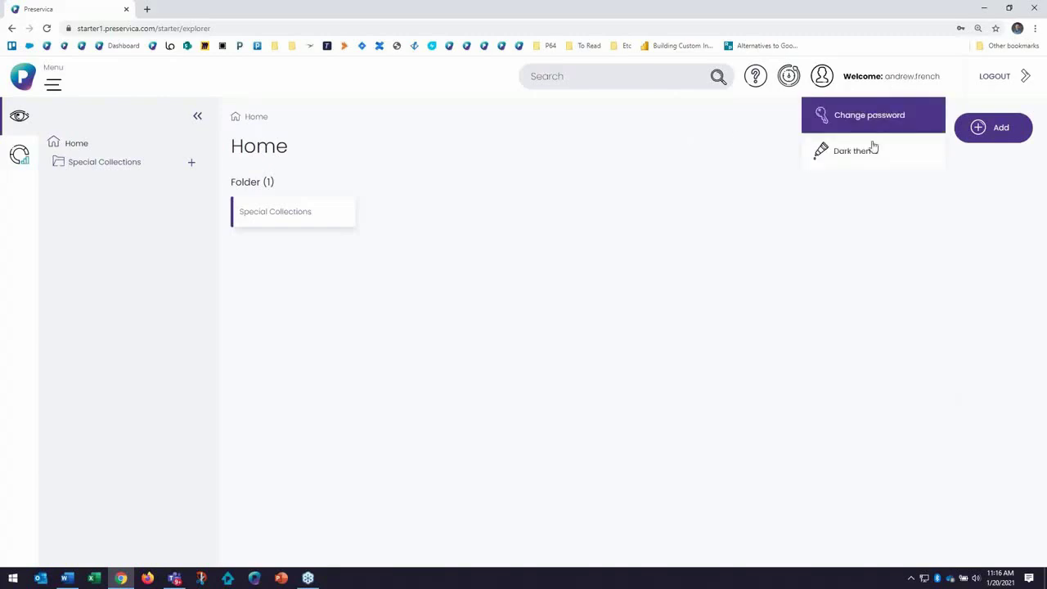
Step: Switch to the dark theme, show the navigation section names and hide the folder tree
left_click(873, 149)
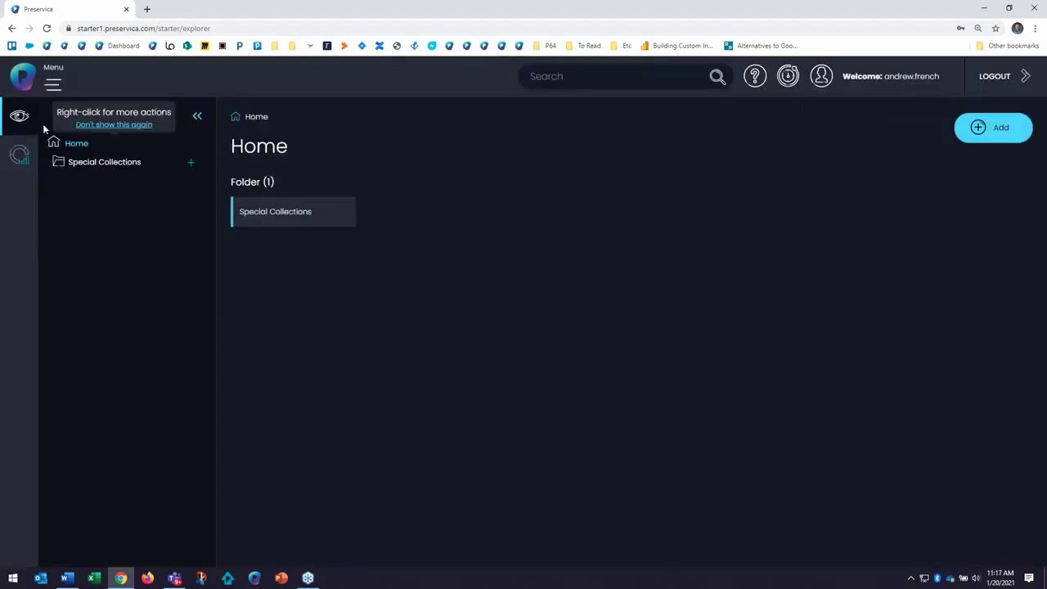
left_click(50, 87)
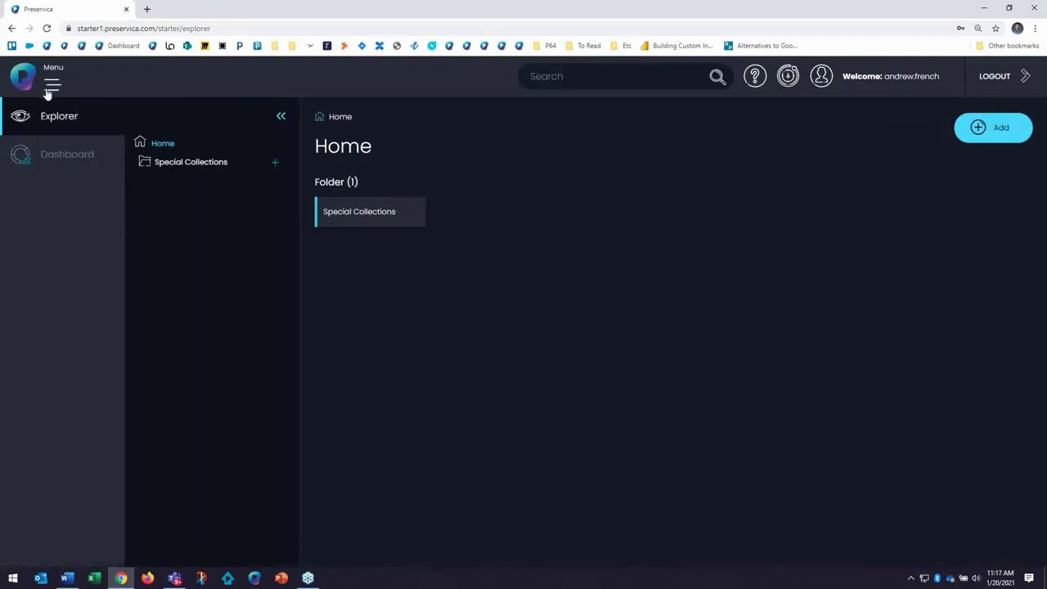
left_click(280, 116)
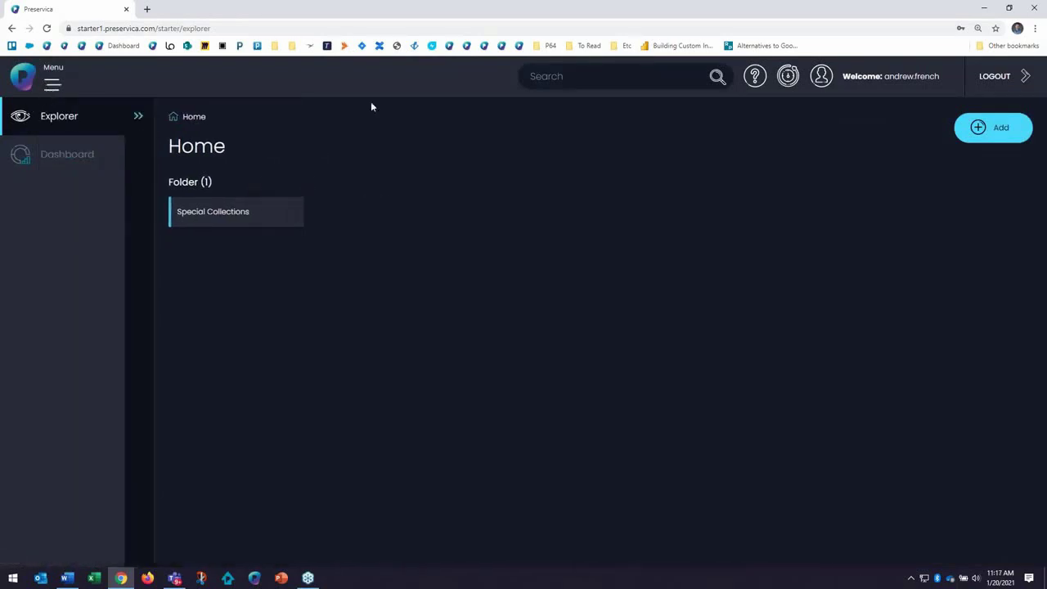
Step: Try several controls in the top toolbar
left_click(665, 79)
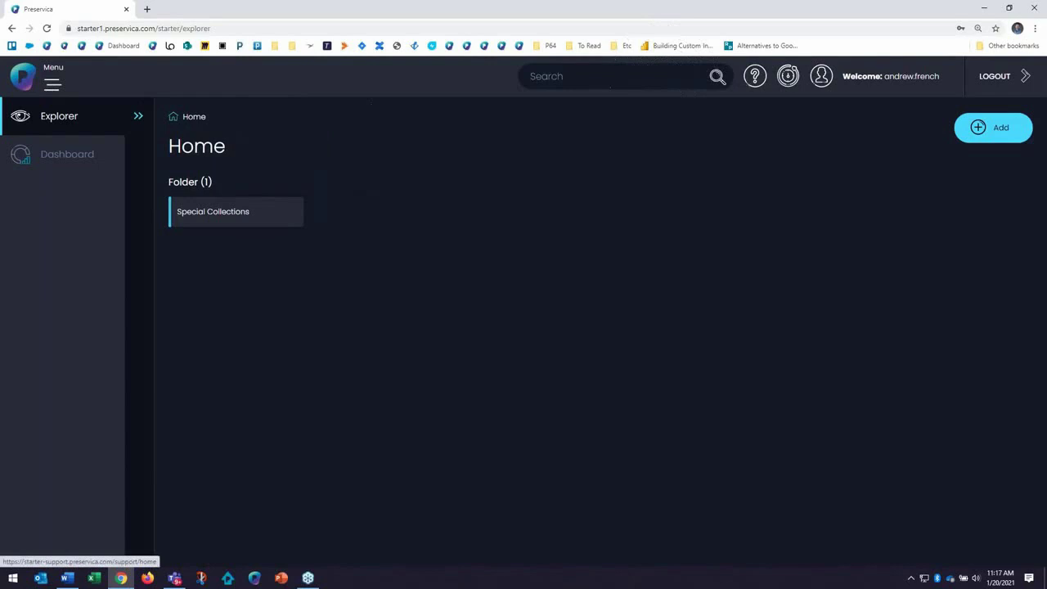
left_click(754, 76)
left_click(787, 77)
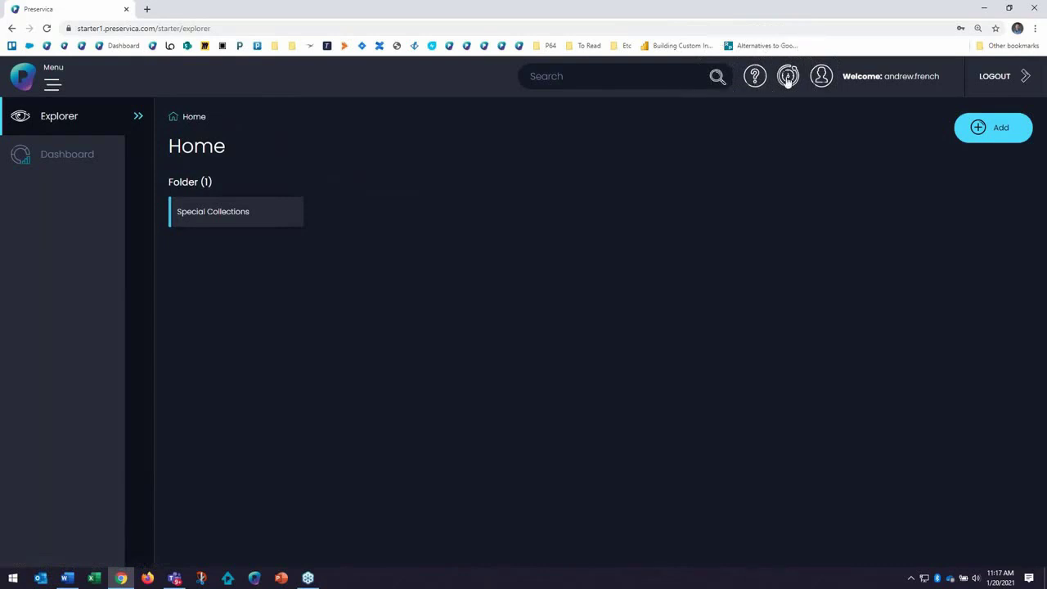
left_click(995, 75)
Step: On the Dashboard, limit Recently migrated files to the last 48 hours
left_click(63, 161)
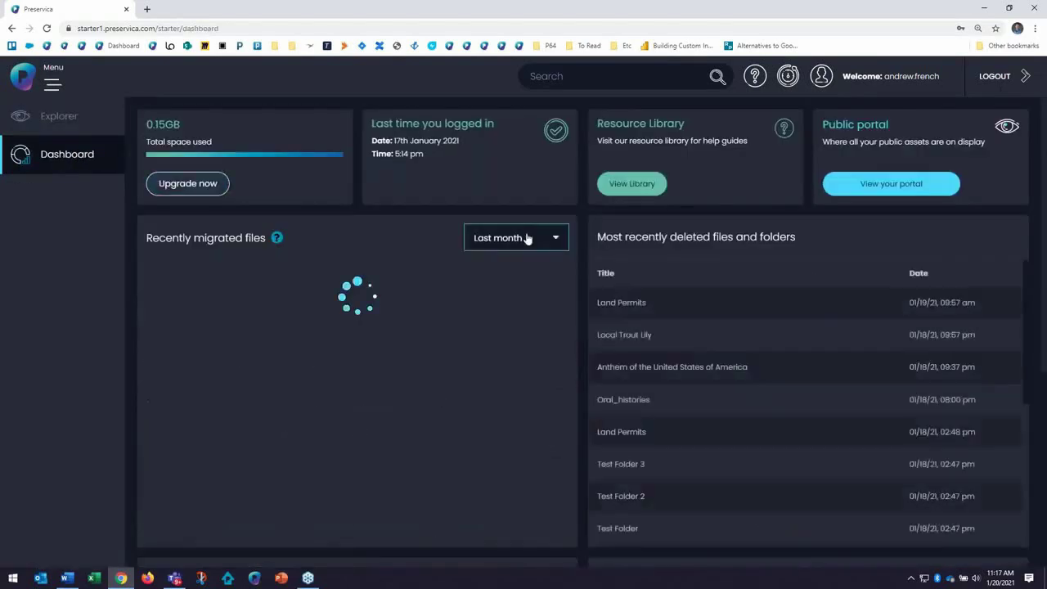
left_click(520, 238)
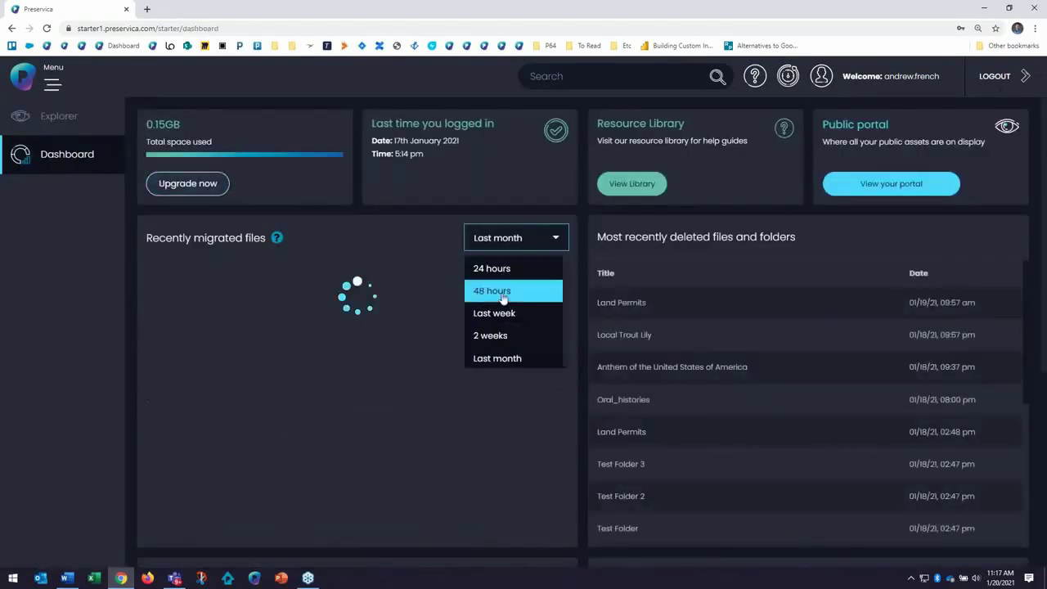
left_click(503, 293)
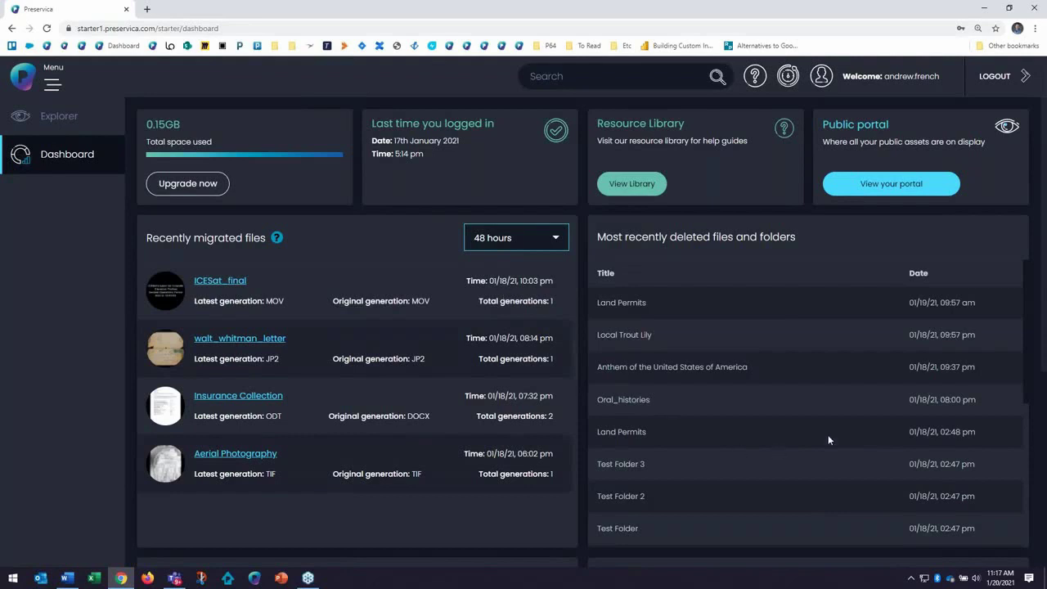
Step: Browse the other dashboard panels and return to the Explorer Home page
left_click(255, 247)
scroll(578, 243, "down", 3)
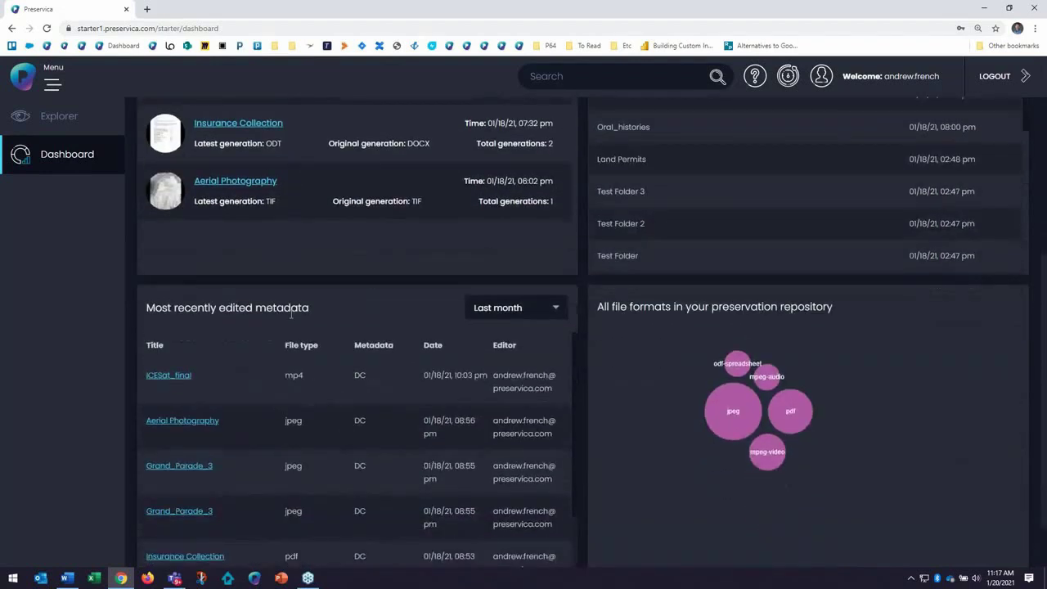
left_click(291, 315)
mouse_move(823, 403)
scroll(593, 289, "up", 3)
scroll(593, 290, "up", 1)
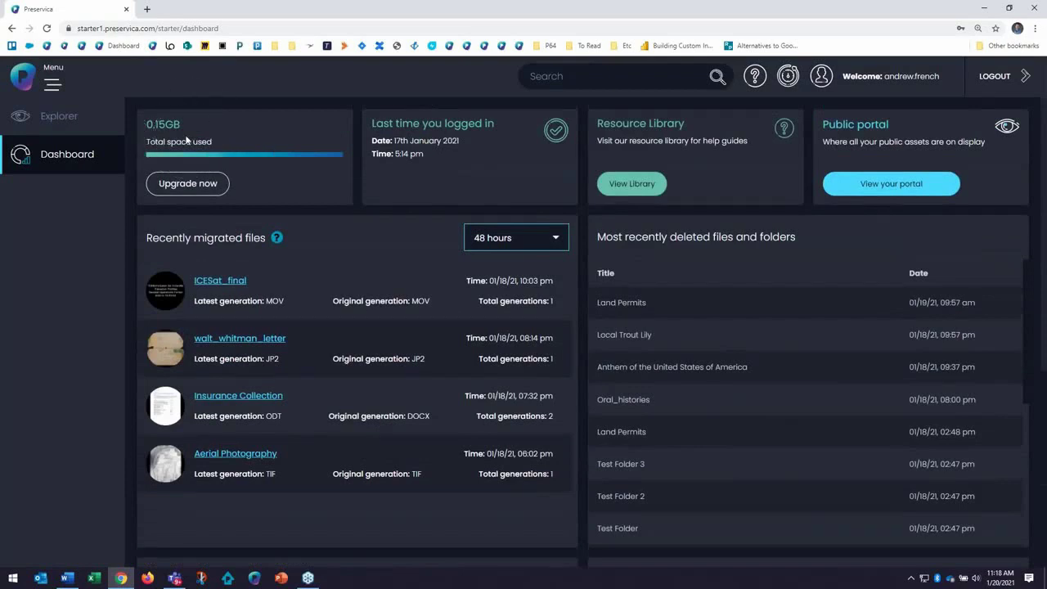
left_click(628, 185)
Step: Go back to Explorer Home and check the add-content actions without choosing one
left_click(57, 117)
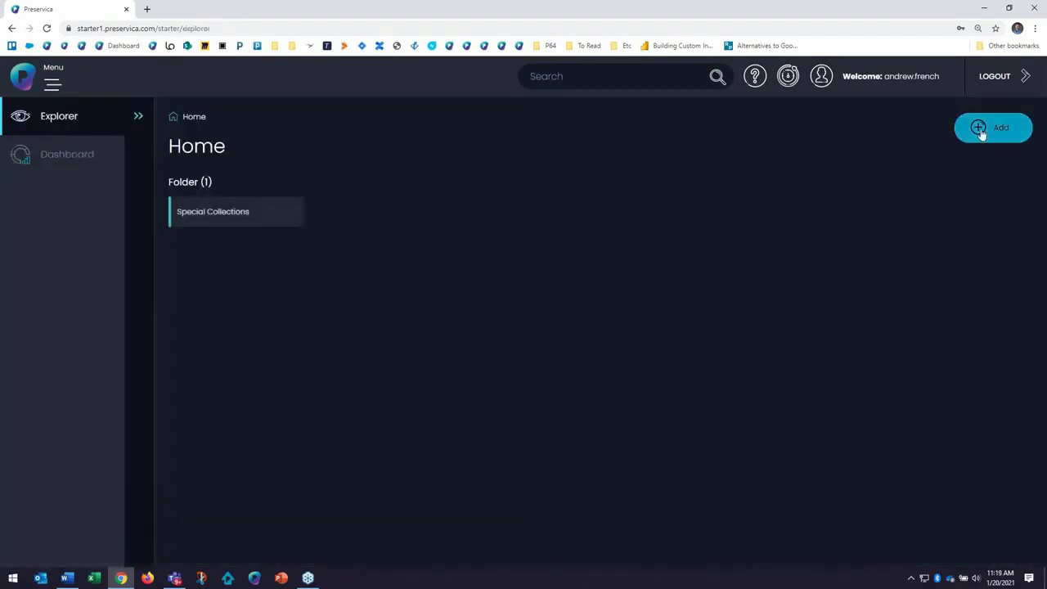
left_click(981, 131)
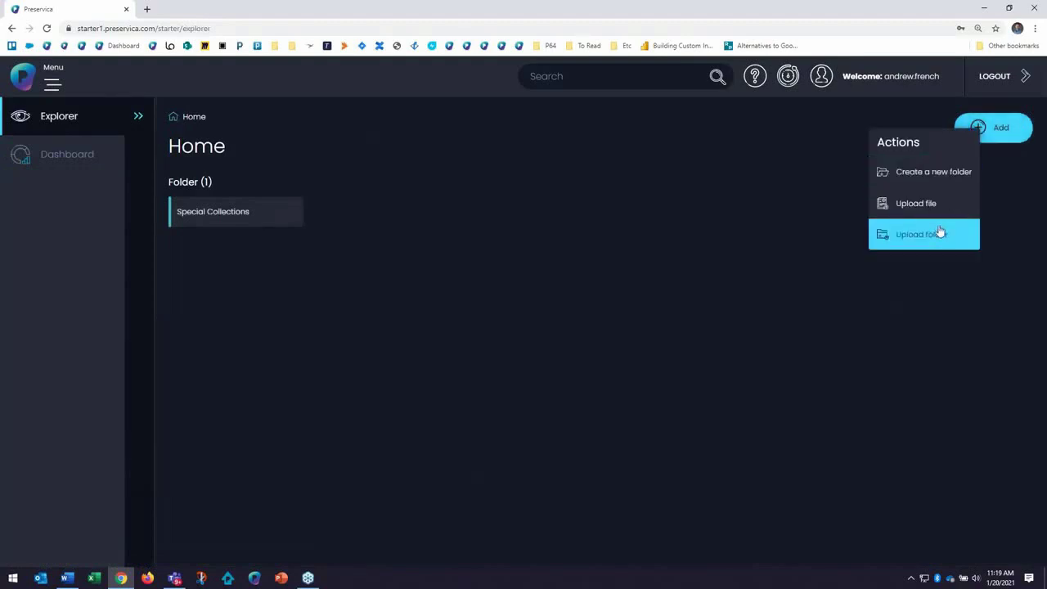
left_click(540, 188)
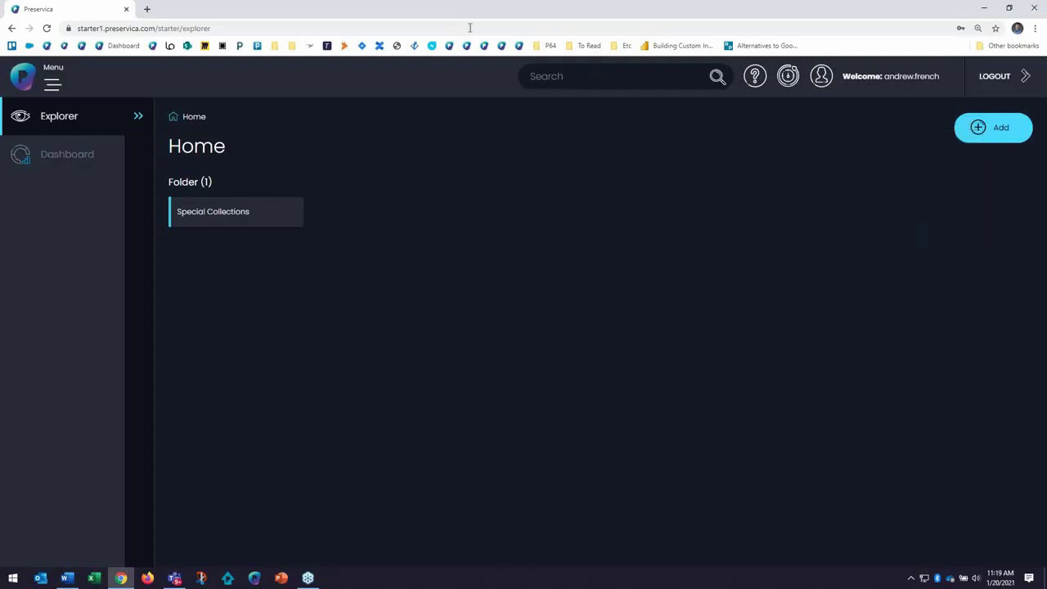
Step: Drag Application_Guide_Land_Use_Permit.wpd from the desktop into Home, then maximize the browser again
left_click_drag(468, 11, 528, 21)
left_click(18, 187)
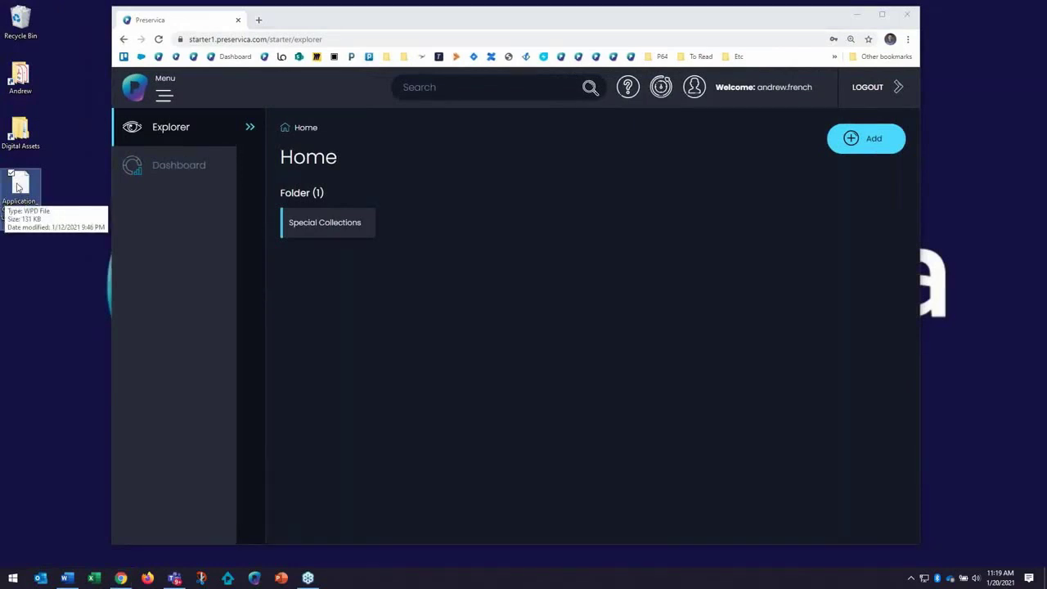
left_click_drag(7, 198, 408, 292)
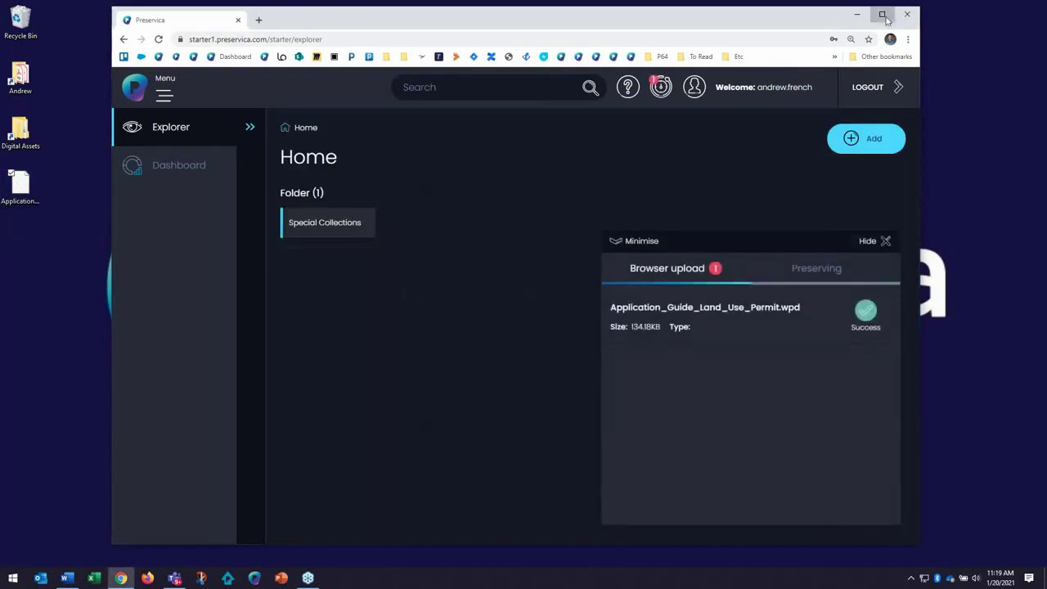
left_click(883, 15)
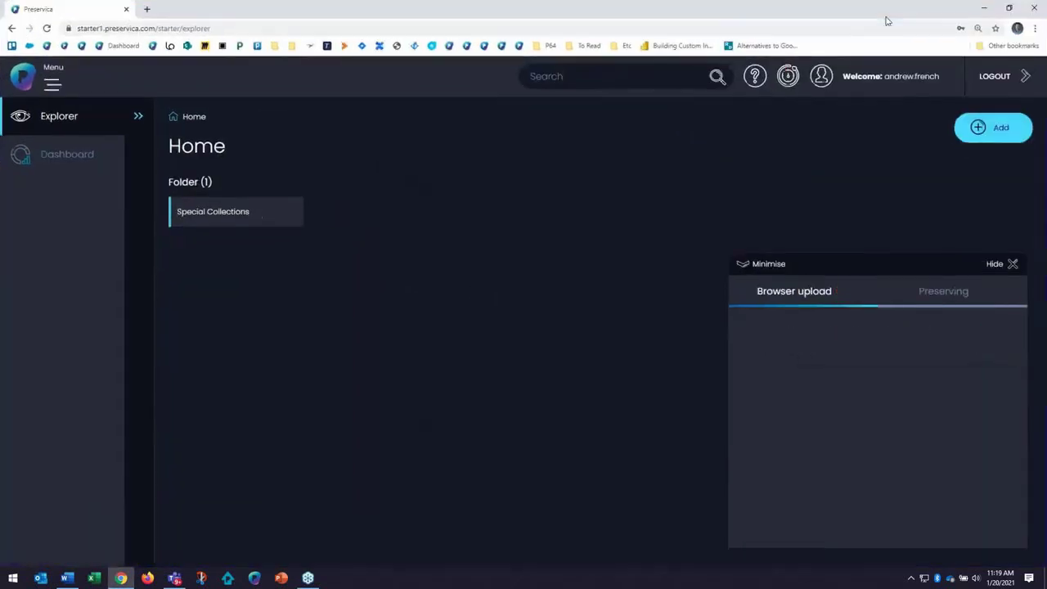
Step: Follow the Preserving tab until the Application_Guide_Land_Use_Permit ingest job shows Completed
left_click(952, 297)
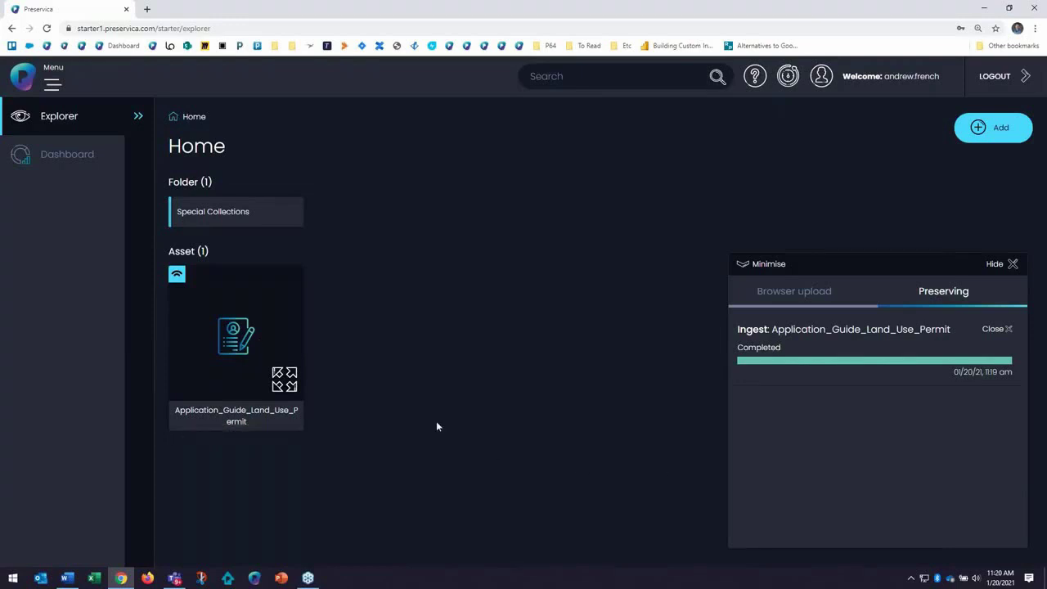
Step: Close the upload panel and view the asset's ingest, characterise, normalise and migrate history
left_click(1006, 265)
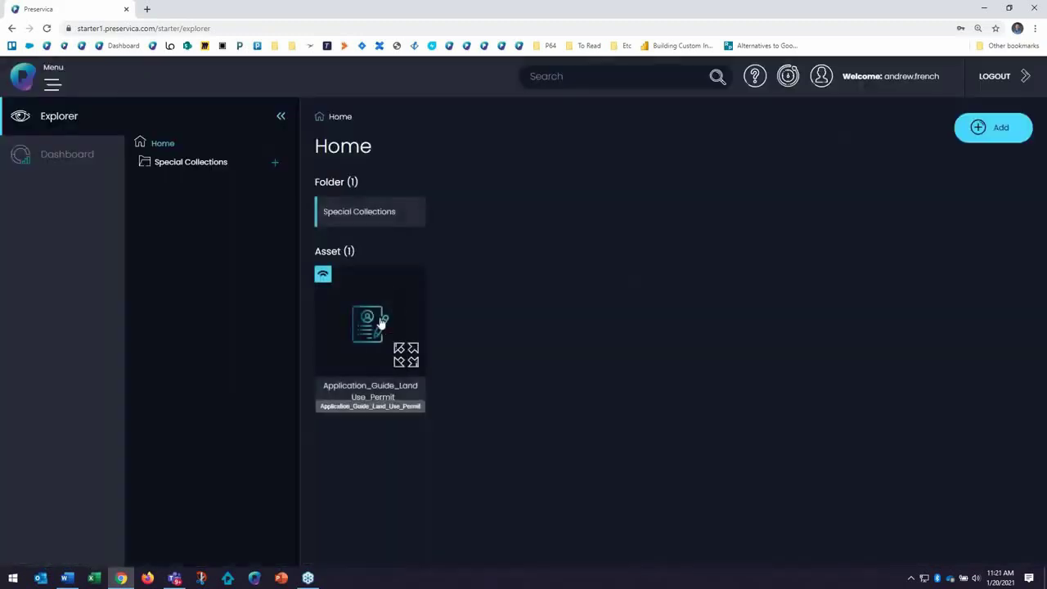
left_click(376, 319)
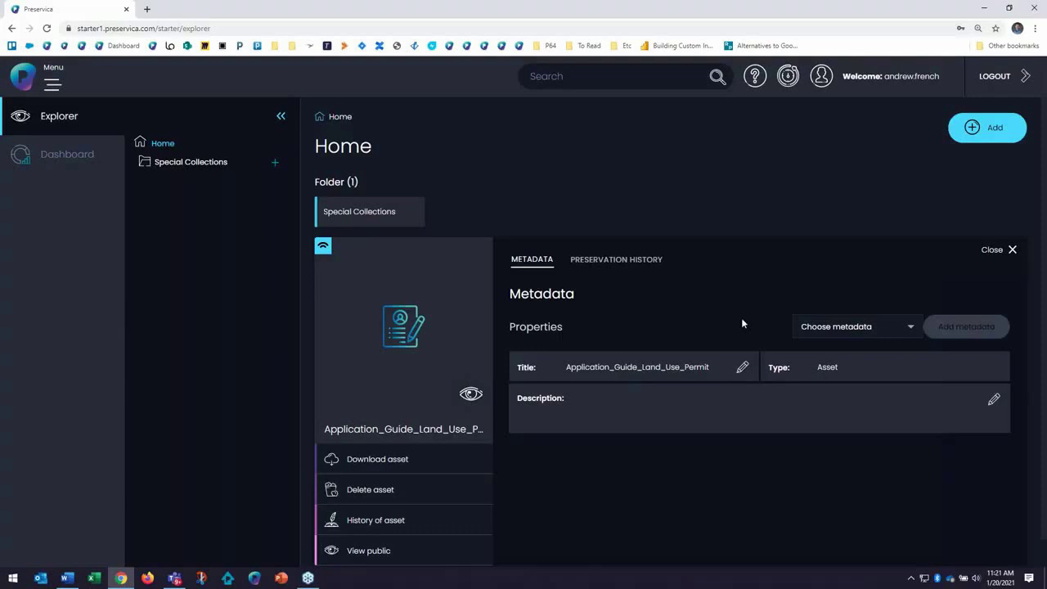
left_click(409, 463)
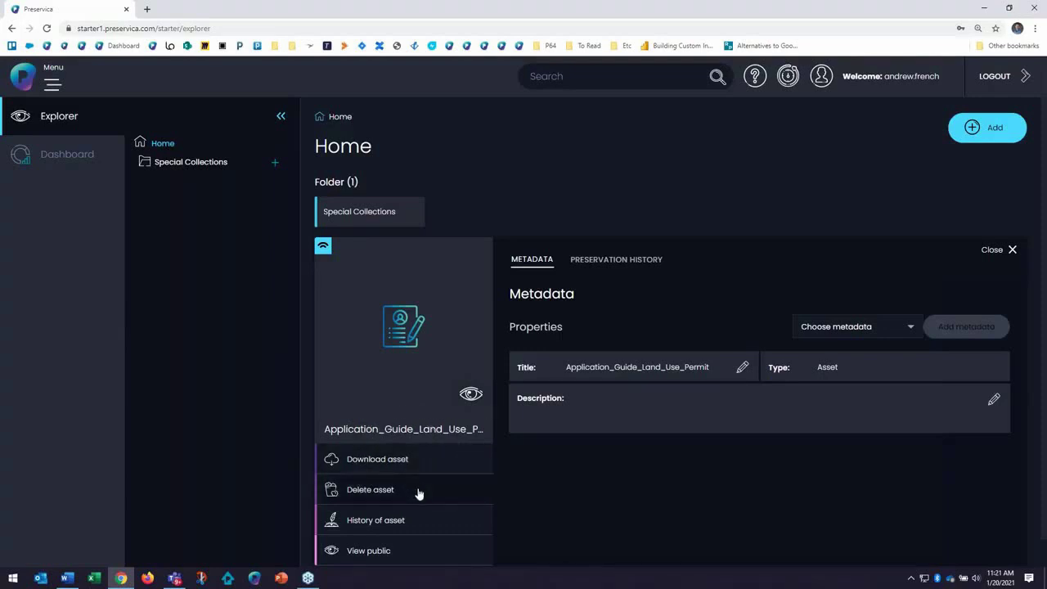
left_click(418, 493)
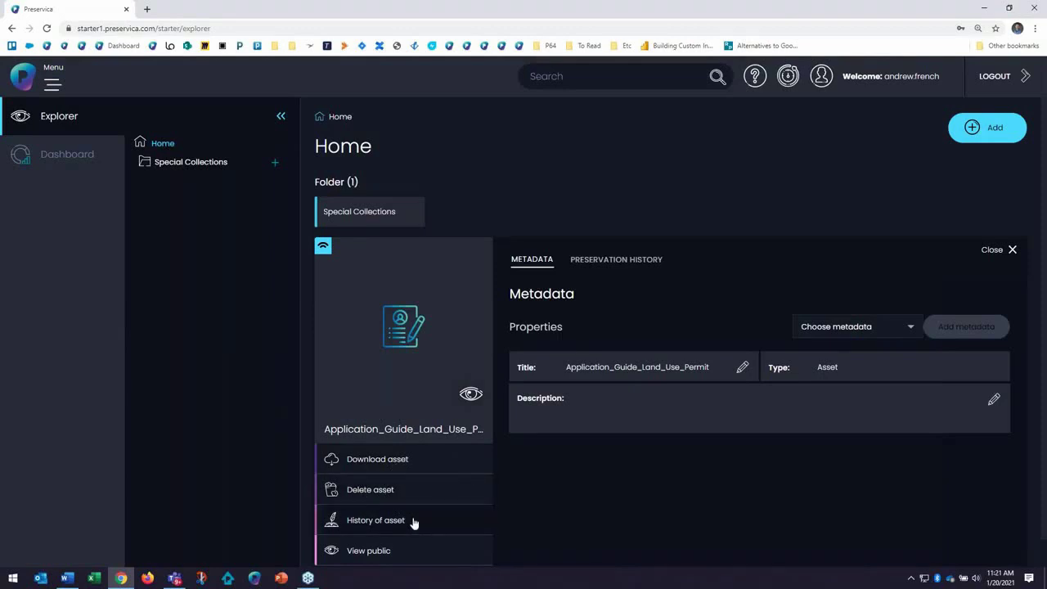
left_click(415, 523)
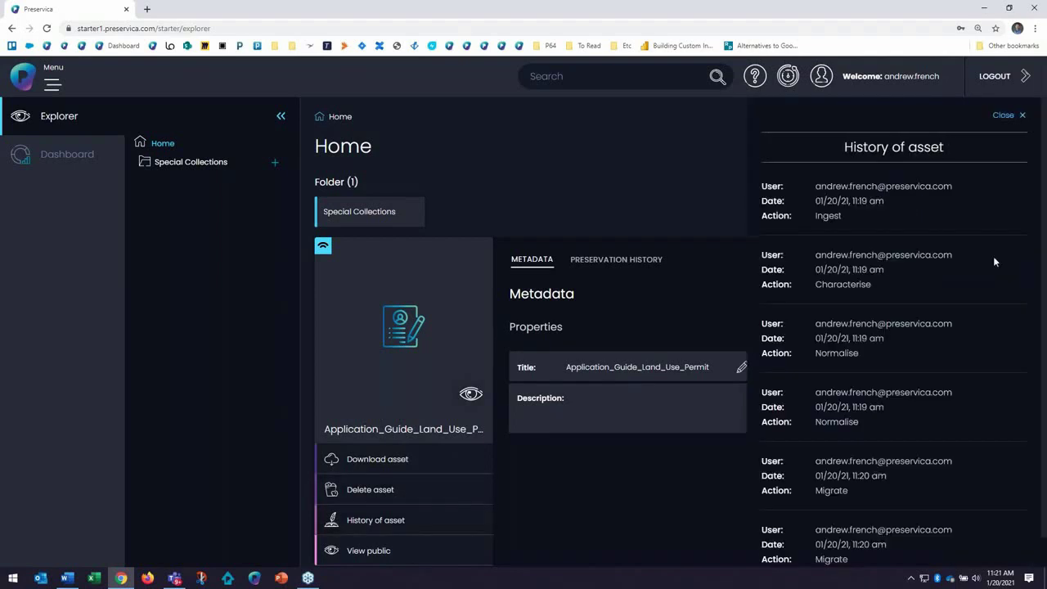
scroll(982, 272, "down", 1)
scroll(982, 272, "up", 1)
Step: Close the action history and scroll the preservation history's active .odt and original .wpd files
left_click(1021, 116)
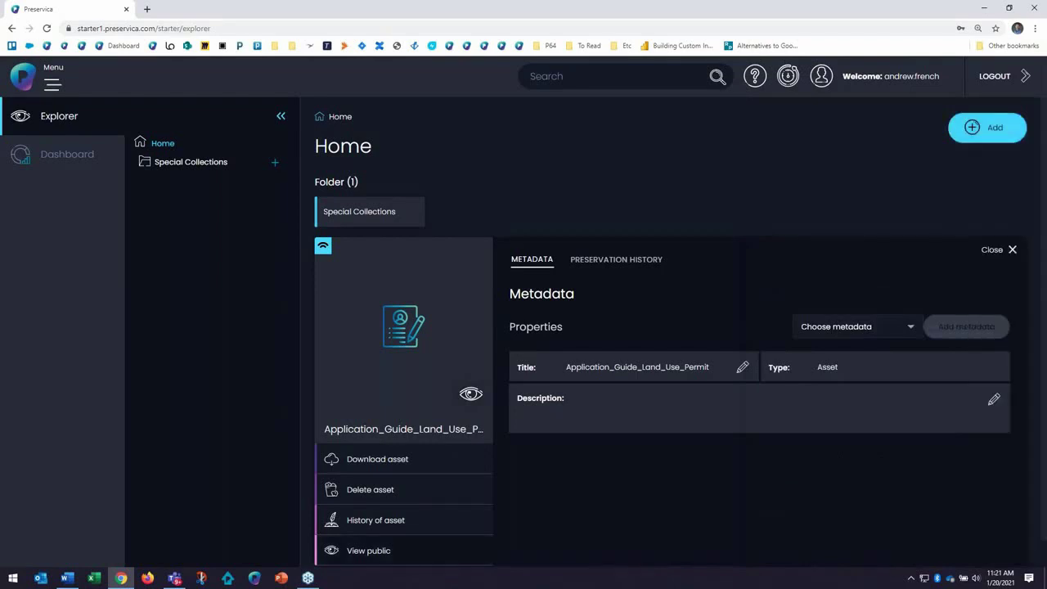
left_click(598, 262)
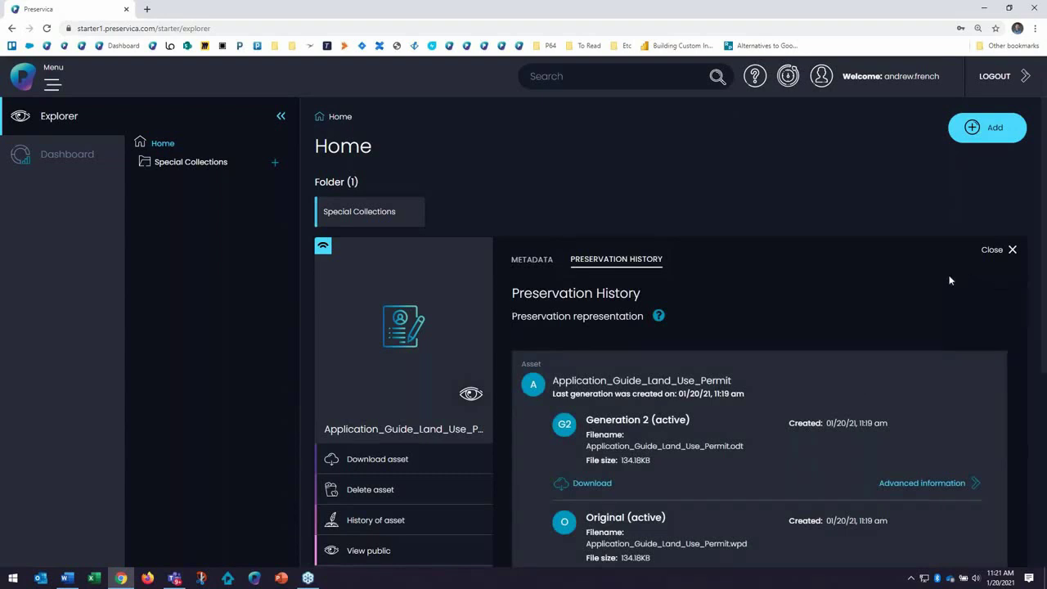
scroll(950, 280, "down", 1)
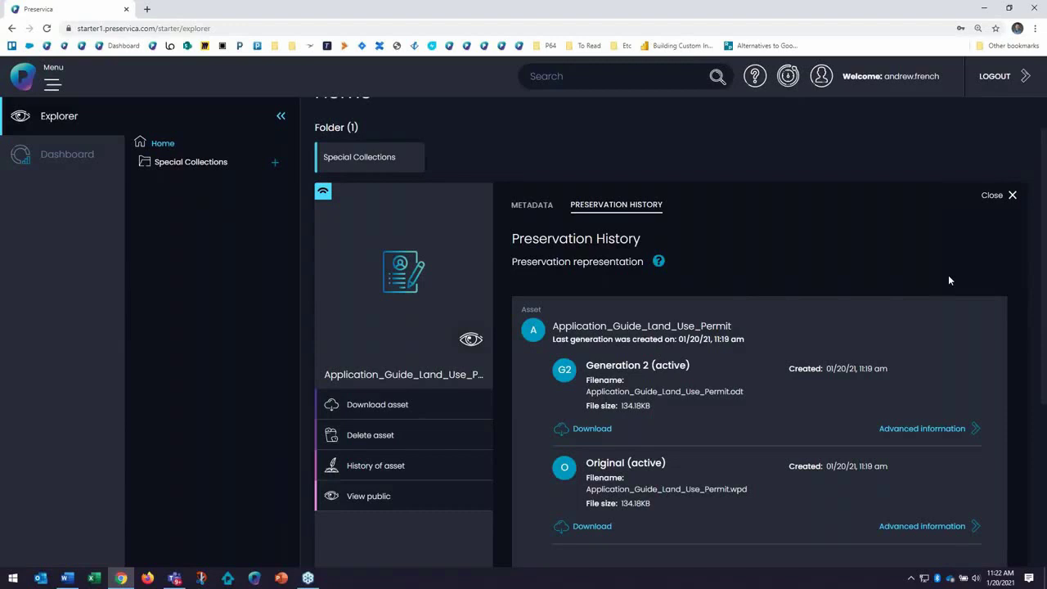
scroll(949, 279, "down", 1)
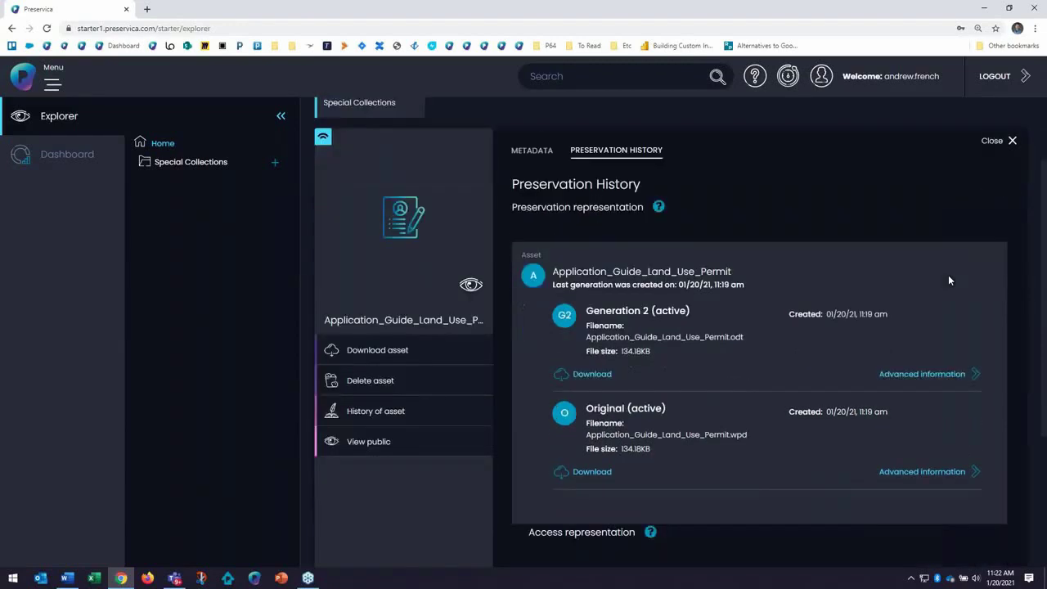
left_click(628, 409)
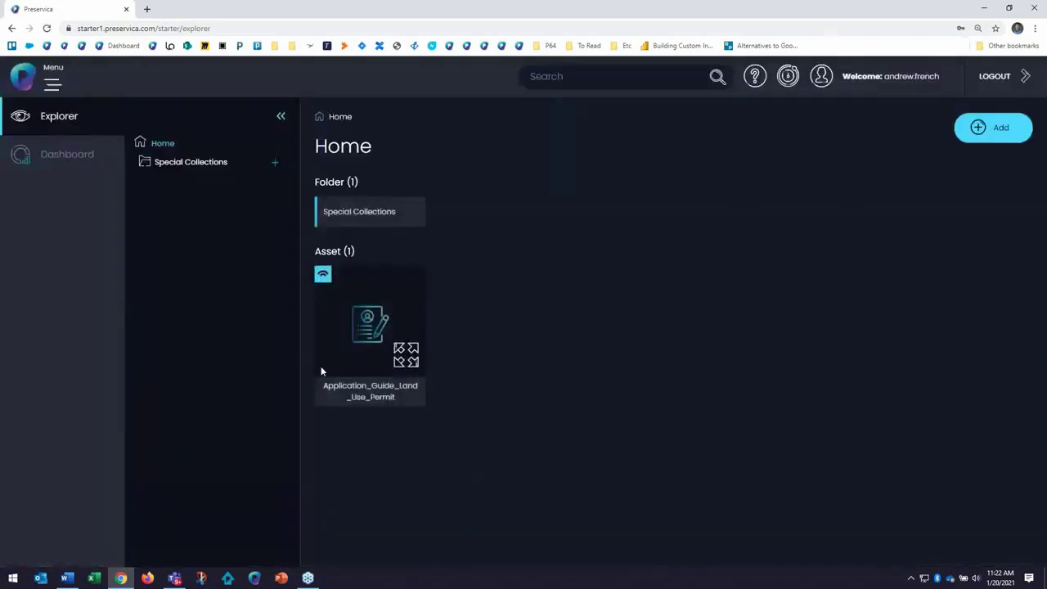
Step: Reopen Application_Guide_Land_Use_Permit and review its original, Generation 2 and 229.32KB access PDF representations
left_click(344, 321)
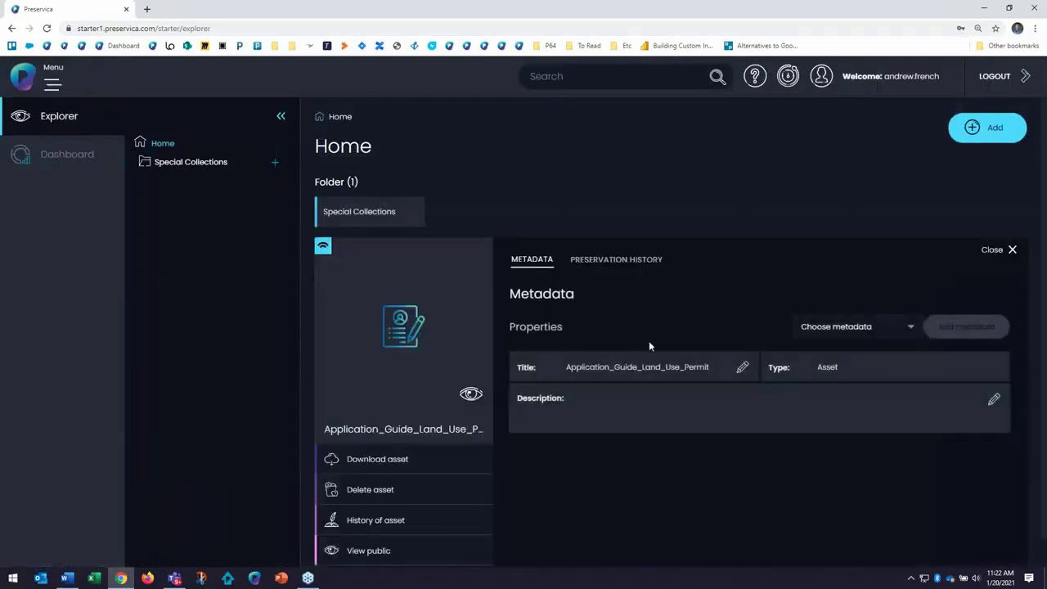
left_click(654, 268)
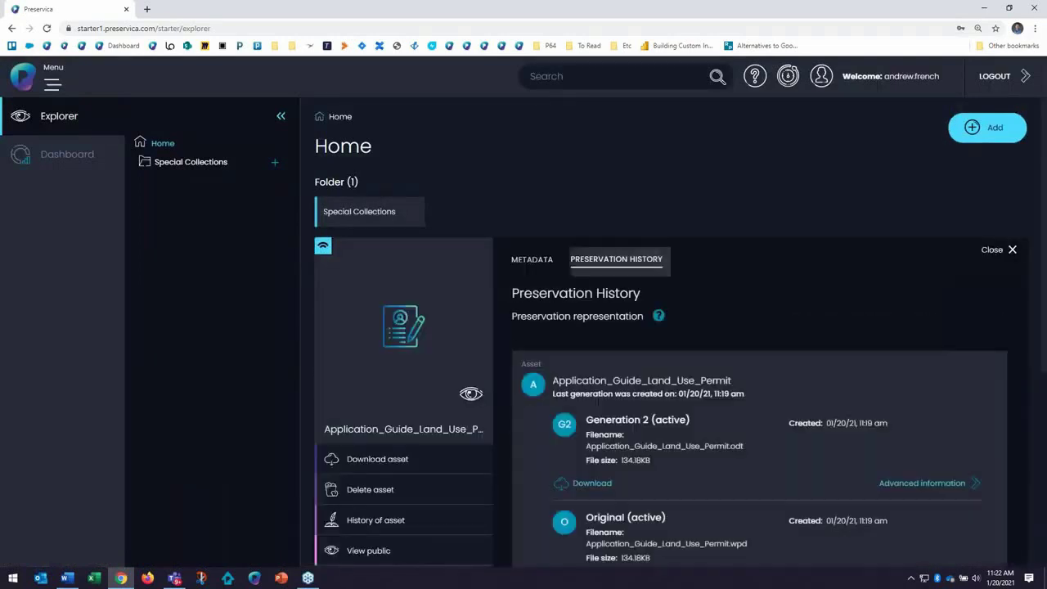
scroll(809, 352, "down", 2)
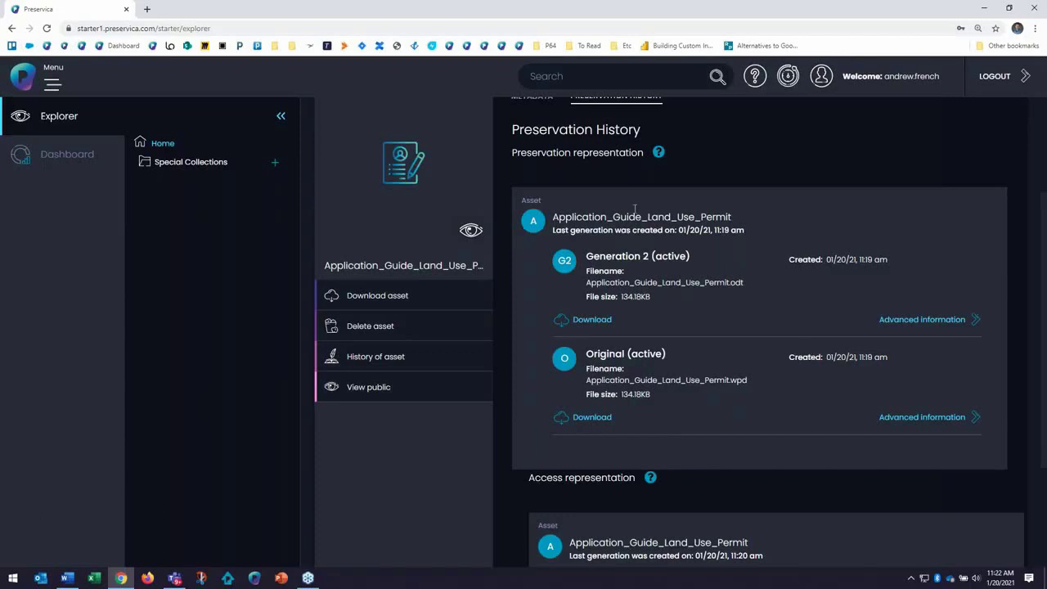
left_click(598, 159)
scroll(602, 421, "down", 1)
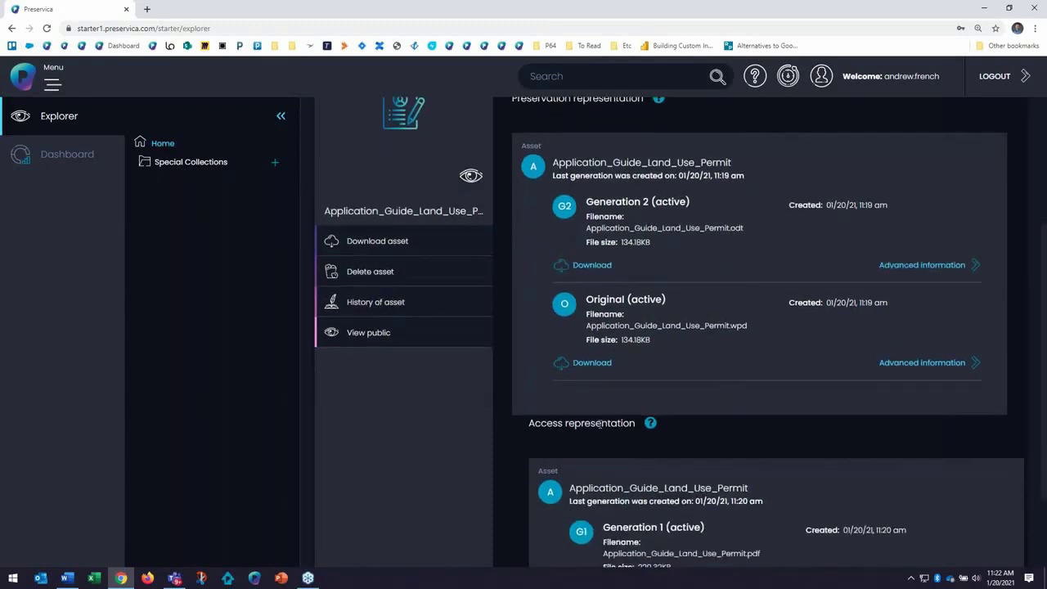
left_click(599, 430)
scroll(598, 430, "up", 1)
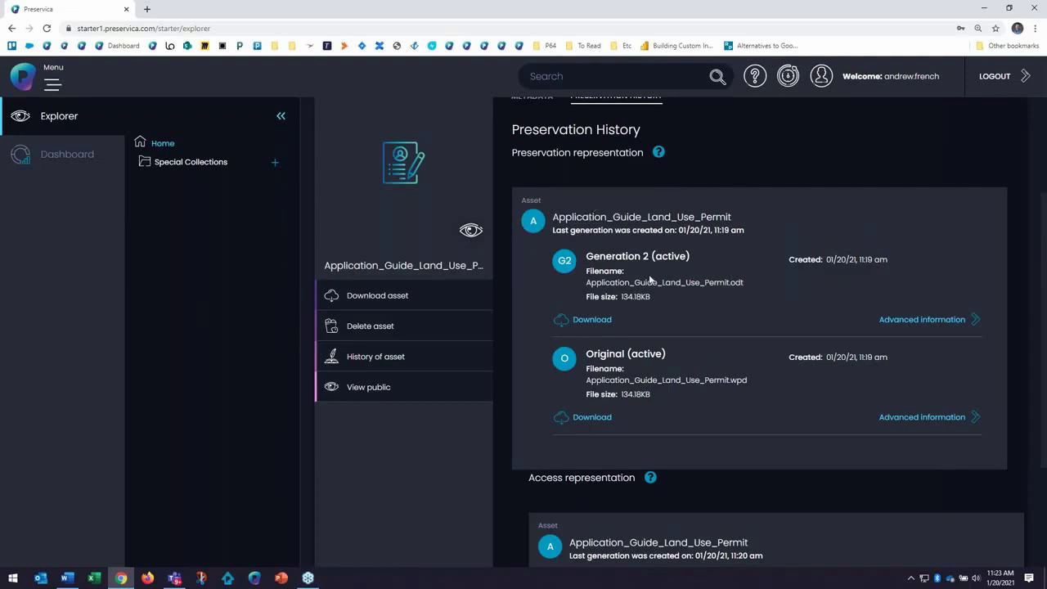
left_click(697, 293)
scroll(636, 399, "down", 2)
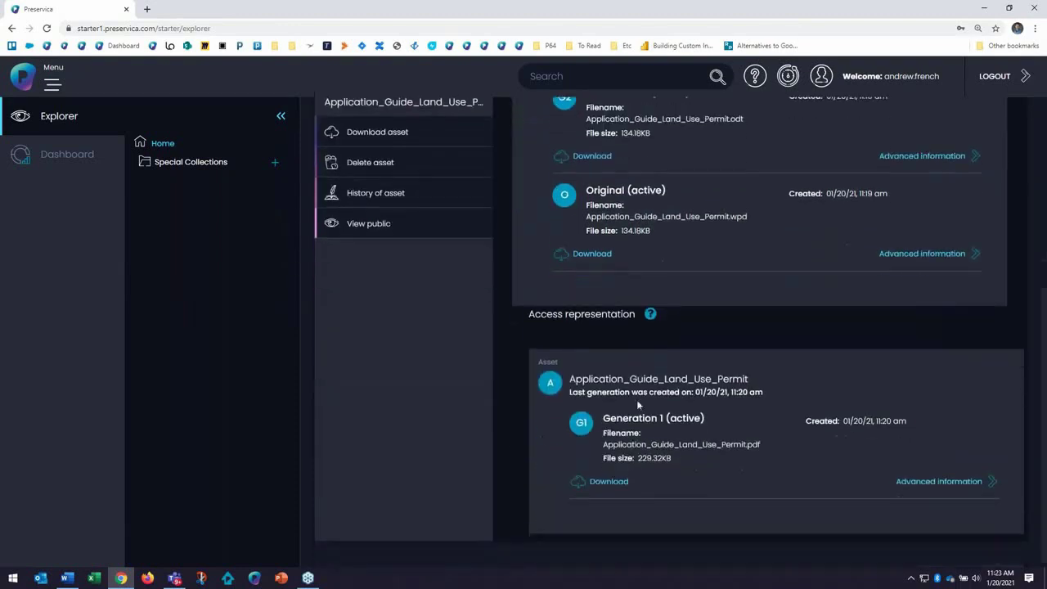
left_click(657, 374)
scroll(858, 344, "up", 1)
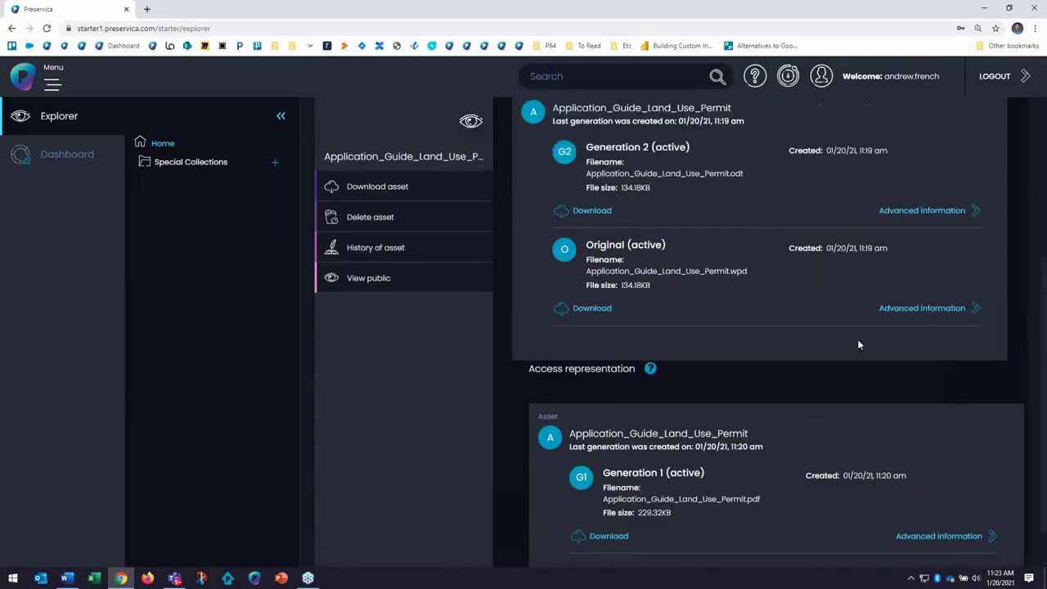
left_click(906, 213)
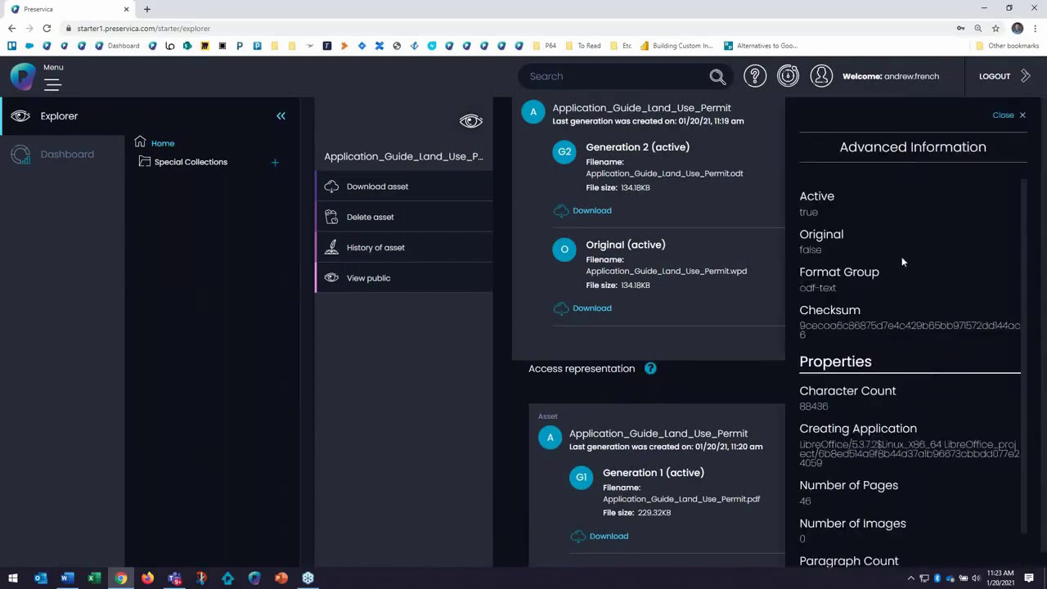
scroll(902, 256, "down", 2)
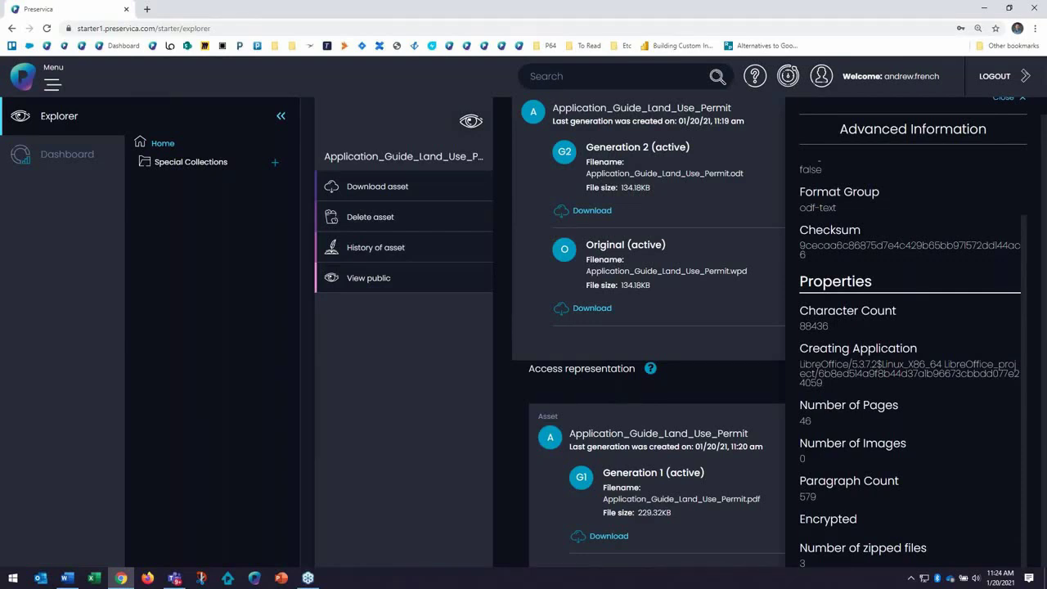
scroll(975, 175, "up", 2)
scroll(1000, 154, "up", 1)
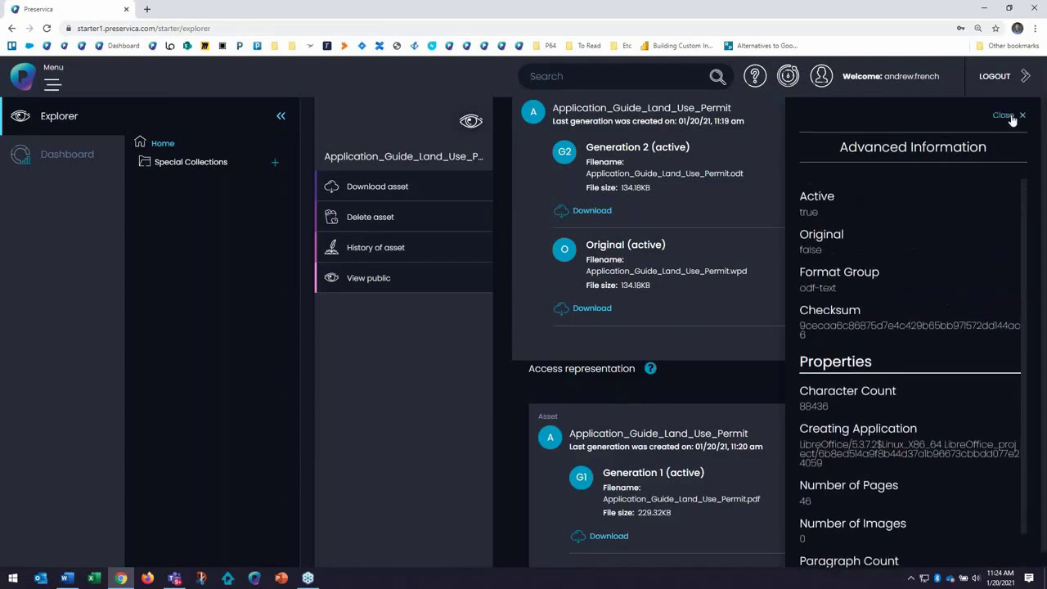
left_click(1013, 97)
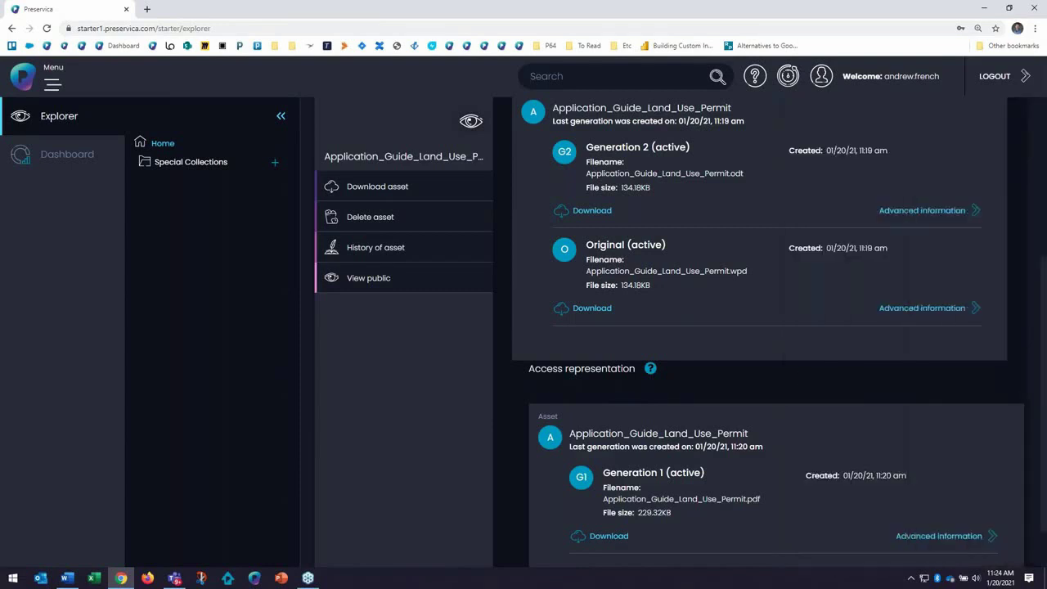
Step: Open the 28-page permit guide in the viewer, scroll page 1 and show page thumbnails
scroll(584, 321, "up", 3)
scroll(470, 233, "up", 1)
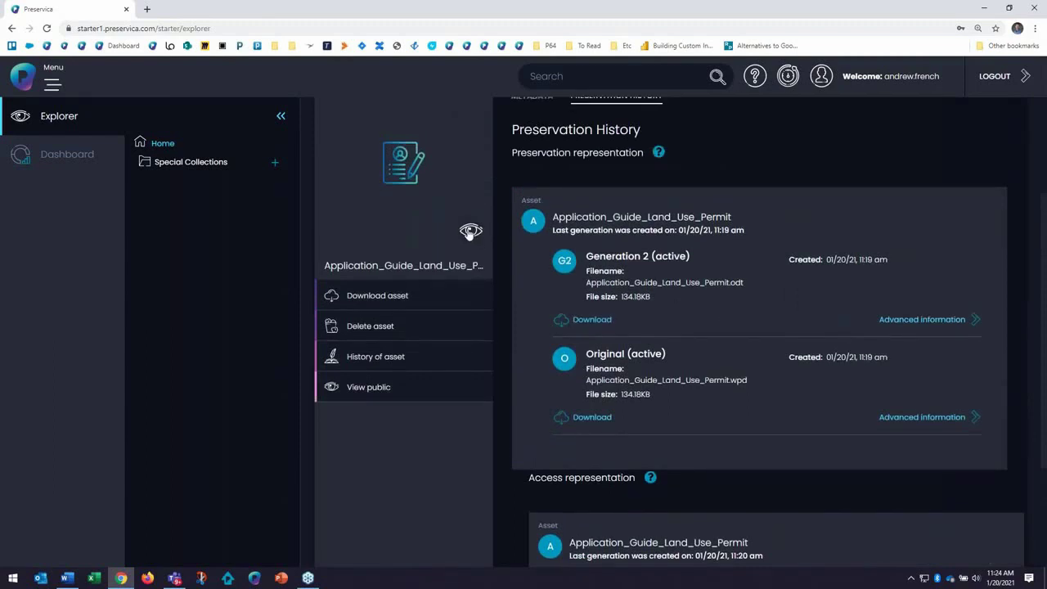
left_click(471, 232)
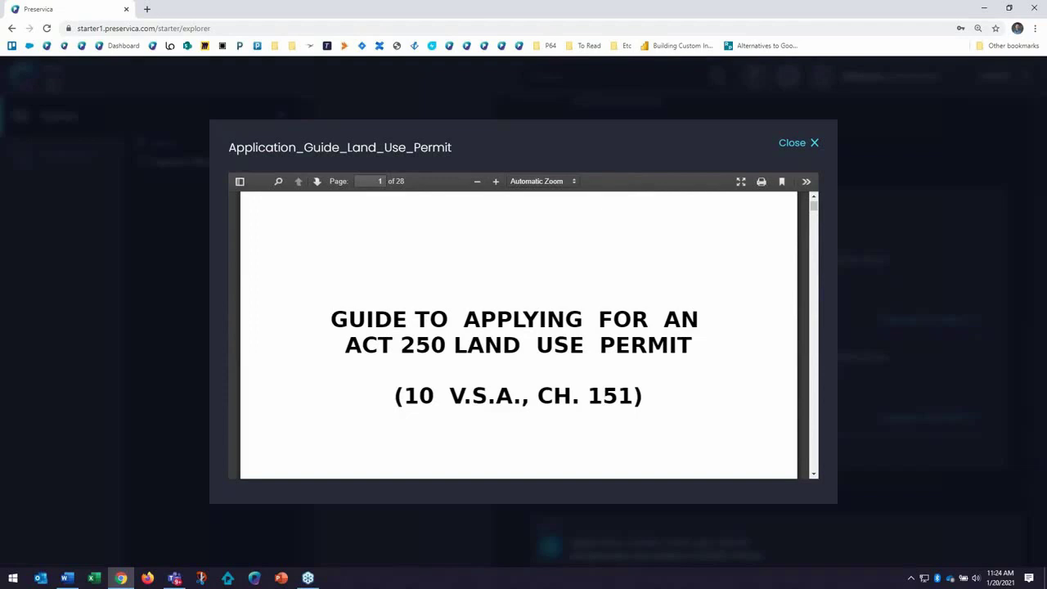
scroll(479, 230, "down", 5)
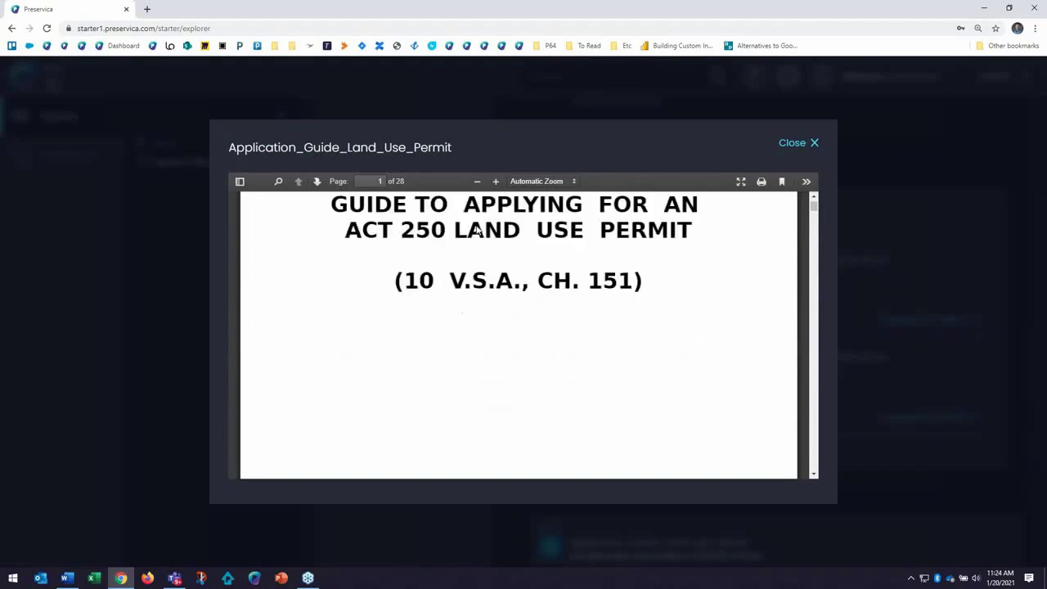
scroll(478, 230, "down", 3)
scroll(479, 230, "up", 8)
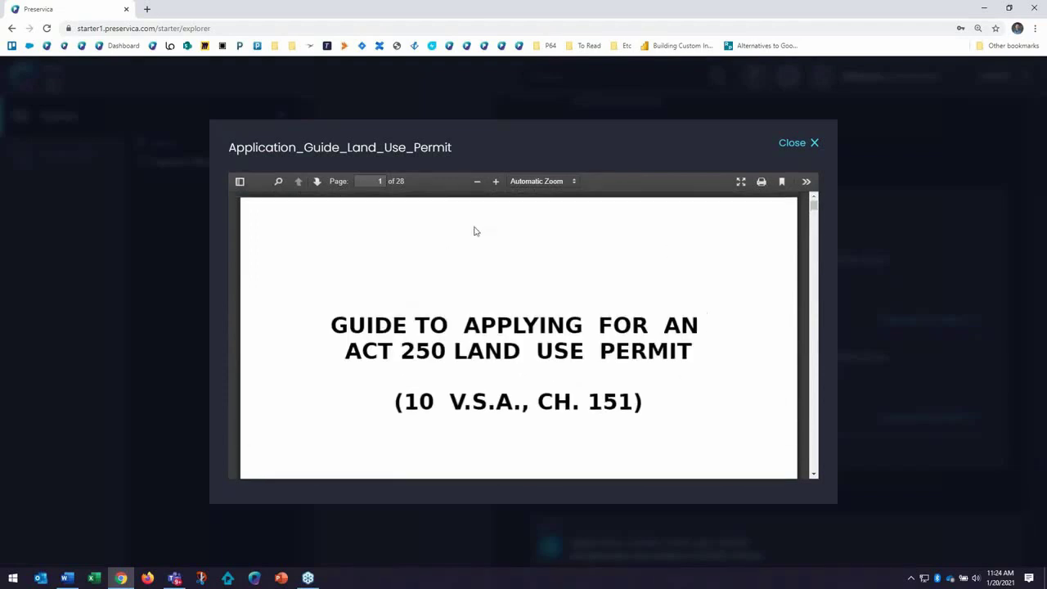
left_click(240, 182)
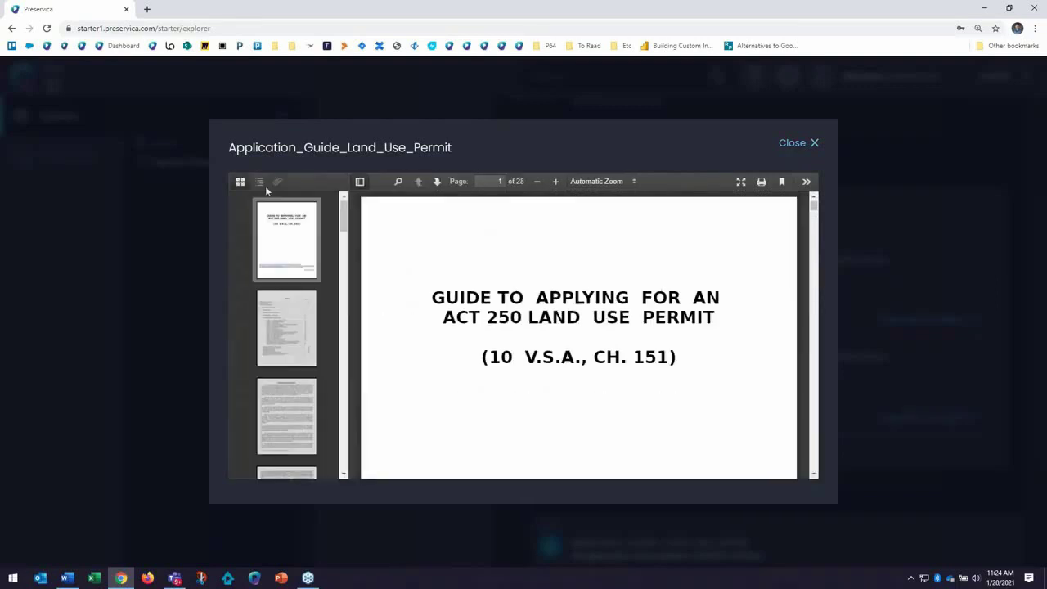
Step: Find 'pollution' in the guide with Highlight all, then enter and exit Presentation Mode
left_click(398, 182)
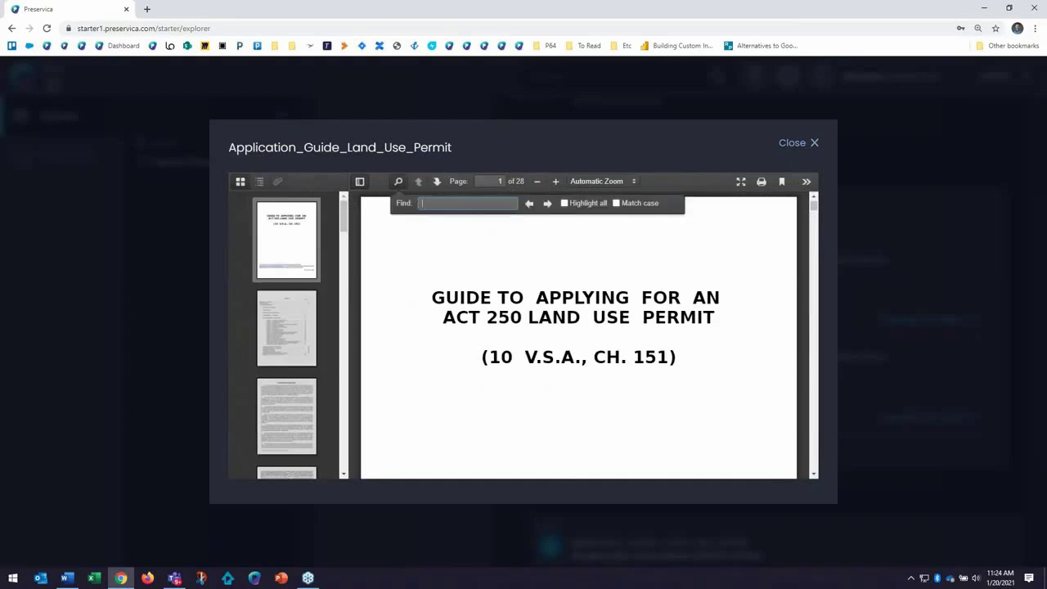
type("pollution")
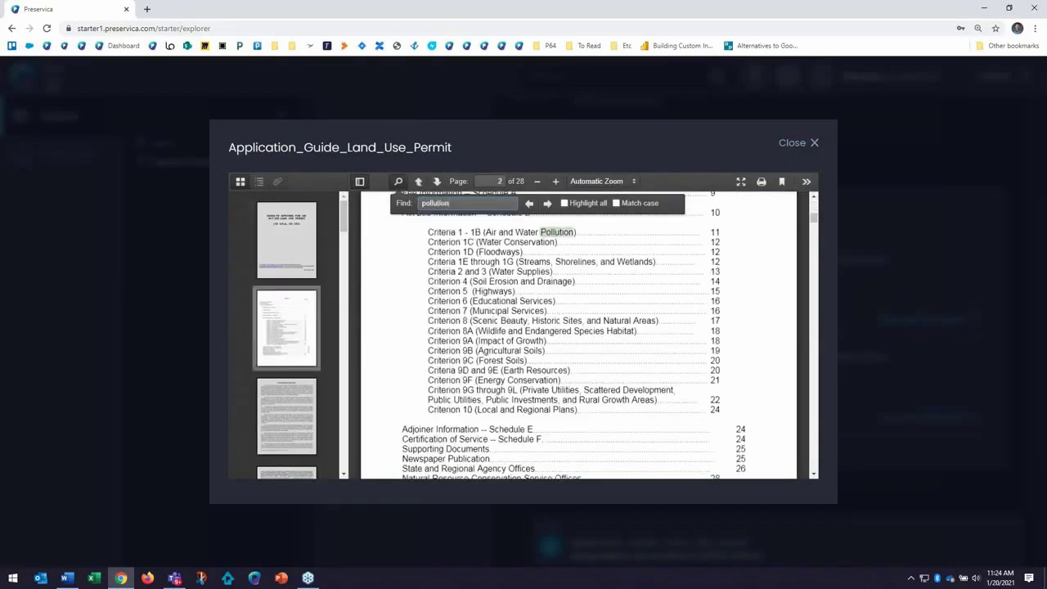
left_click(565, 204)
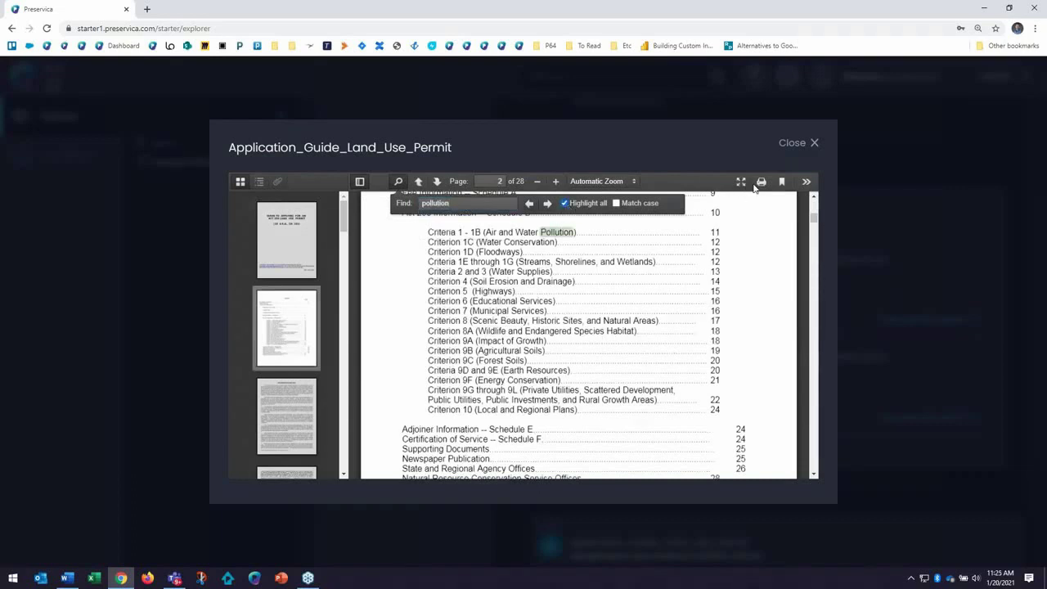
left_click(741, 182)
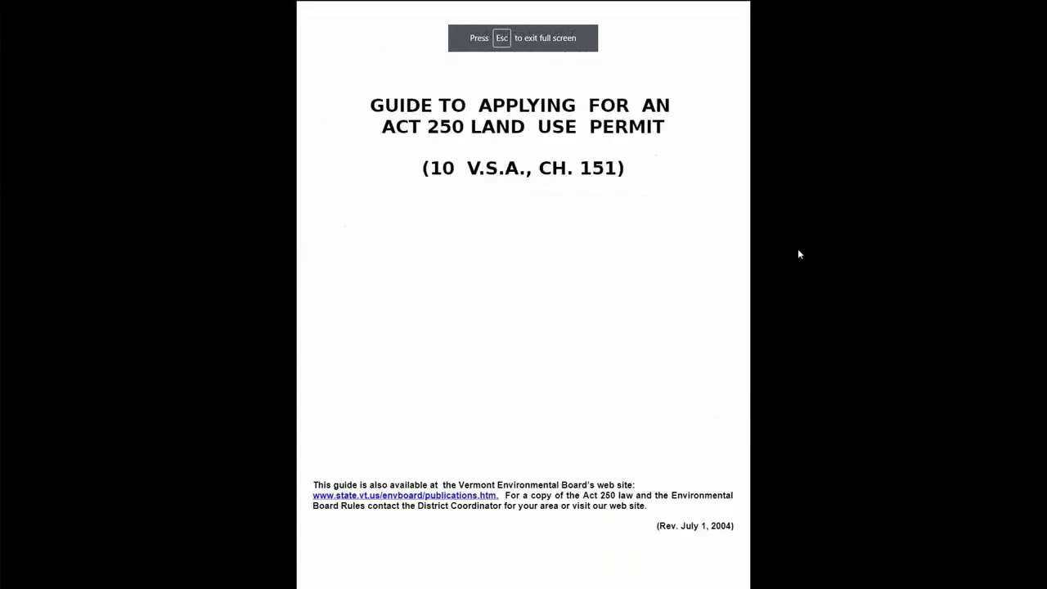
key("Escape")
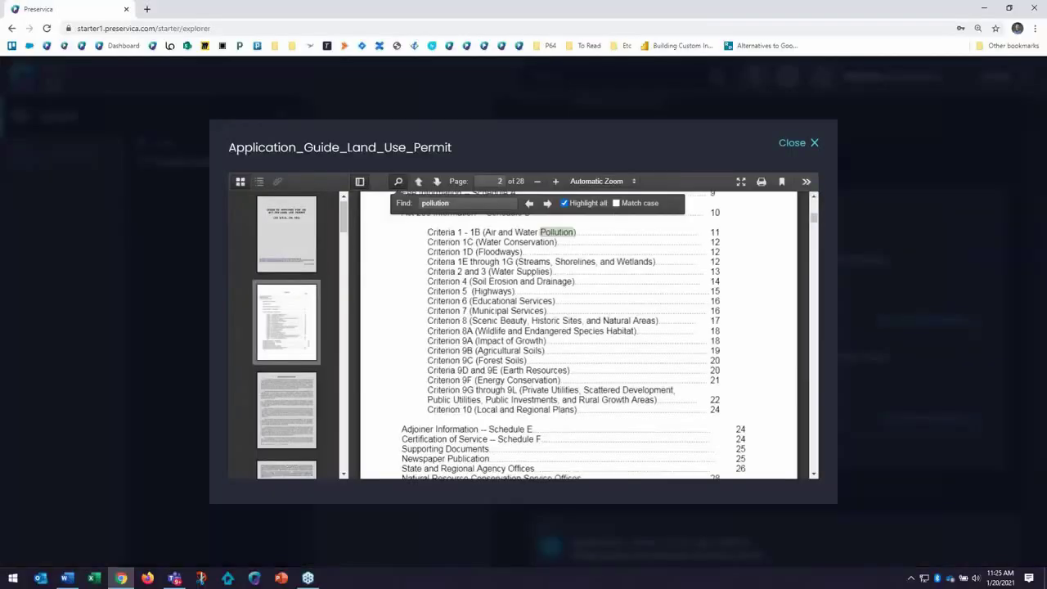
Step: Close the document viewer and return to the Home folder
left_click(810, 142)
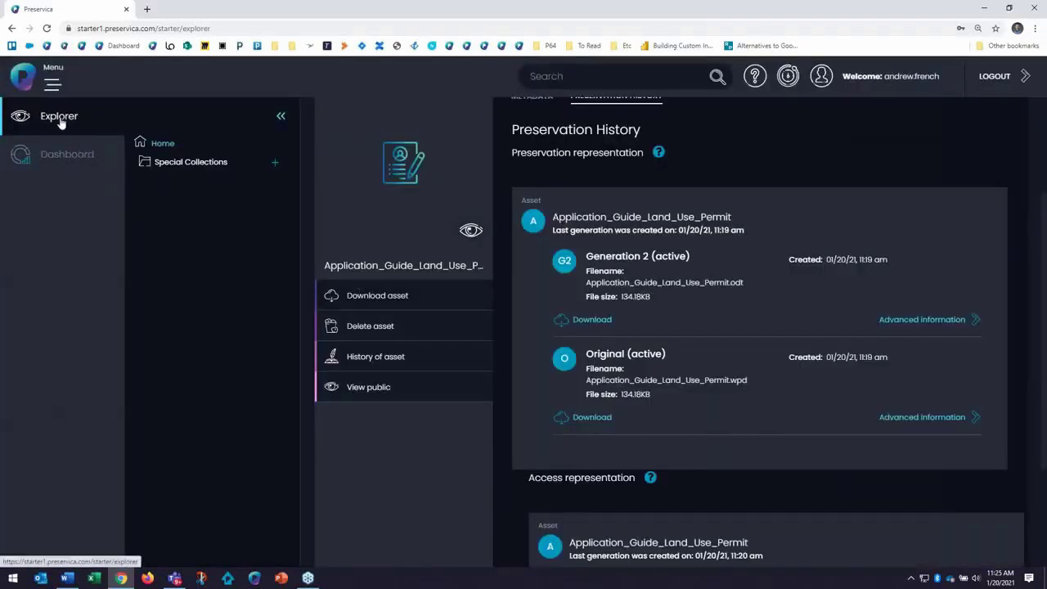
left_click(163, 144)
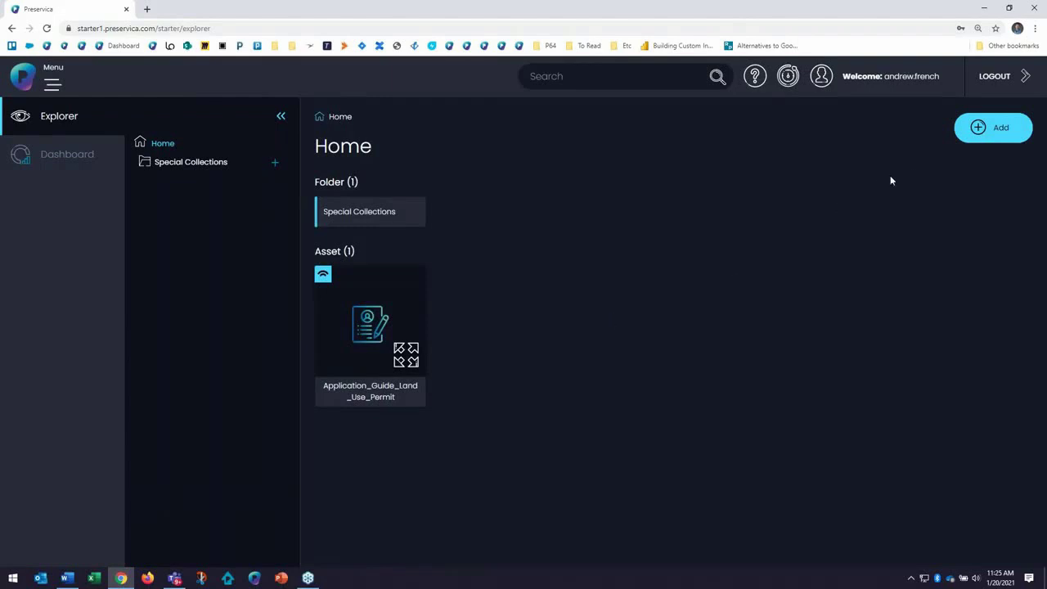
Step: Create folder 'Land Permits' described 'Land Permits 2010 - 2020' and move the permit guide into it
left_click(993, 131)
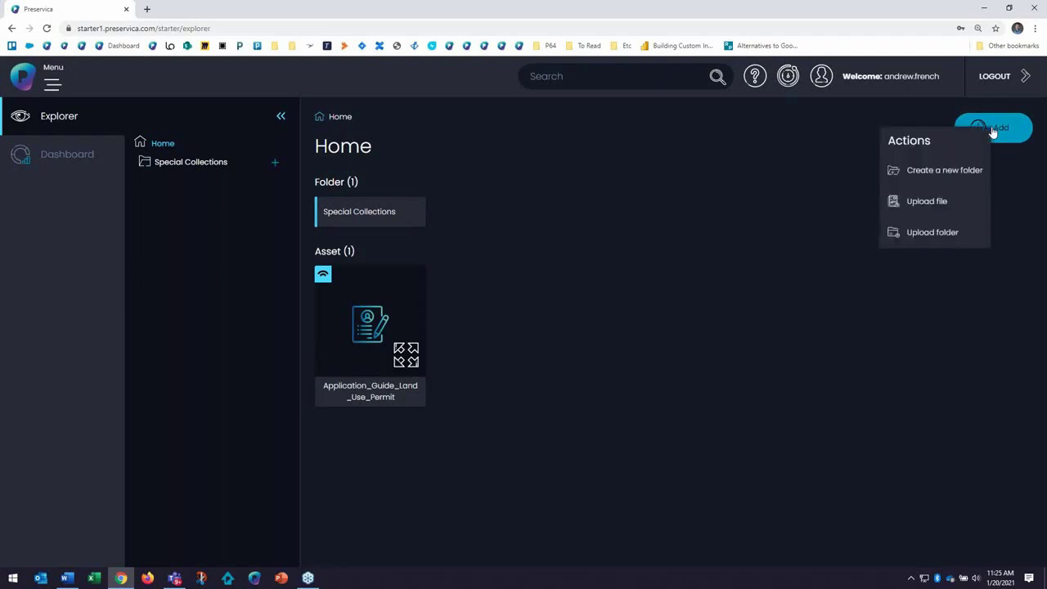
left_click(950, 174)
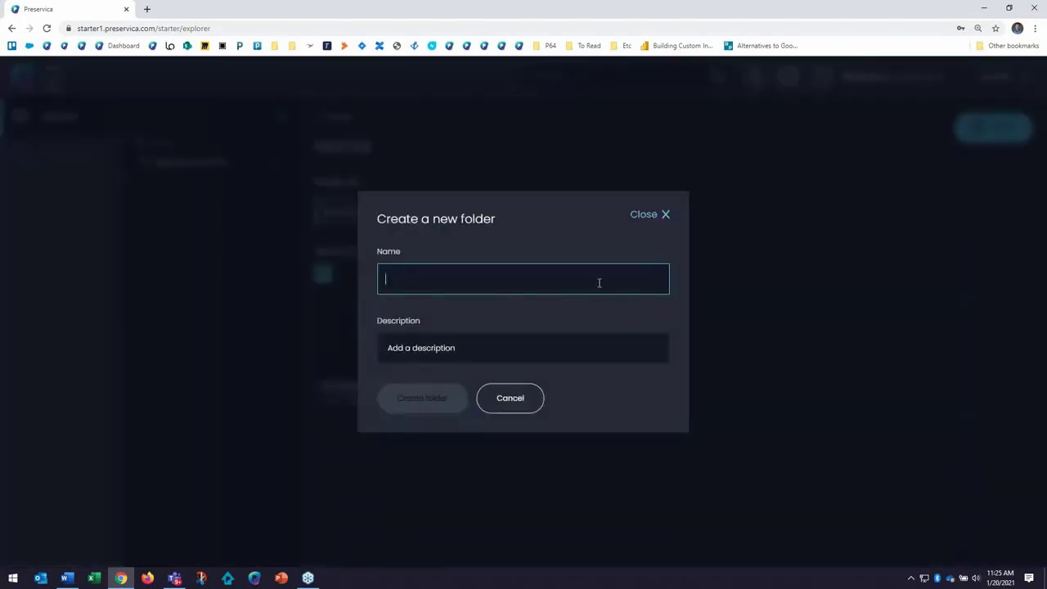
type("Land Permits")
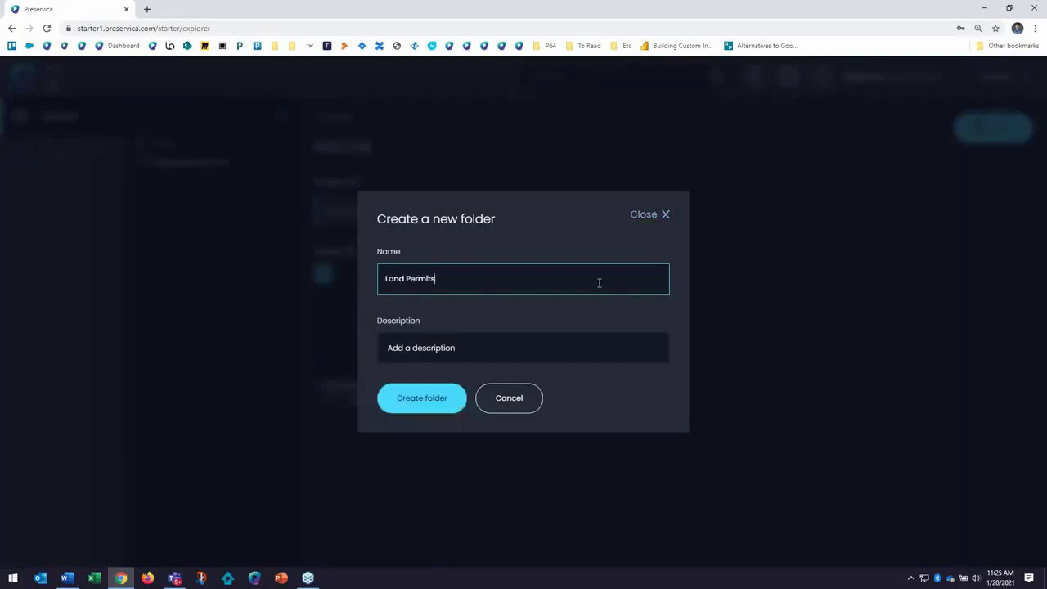
left_click(609, 347)
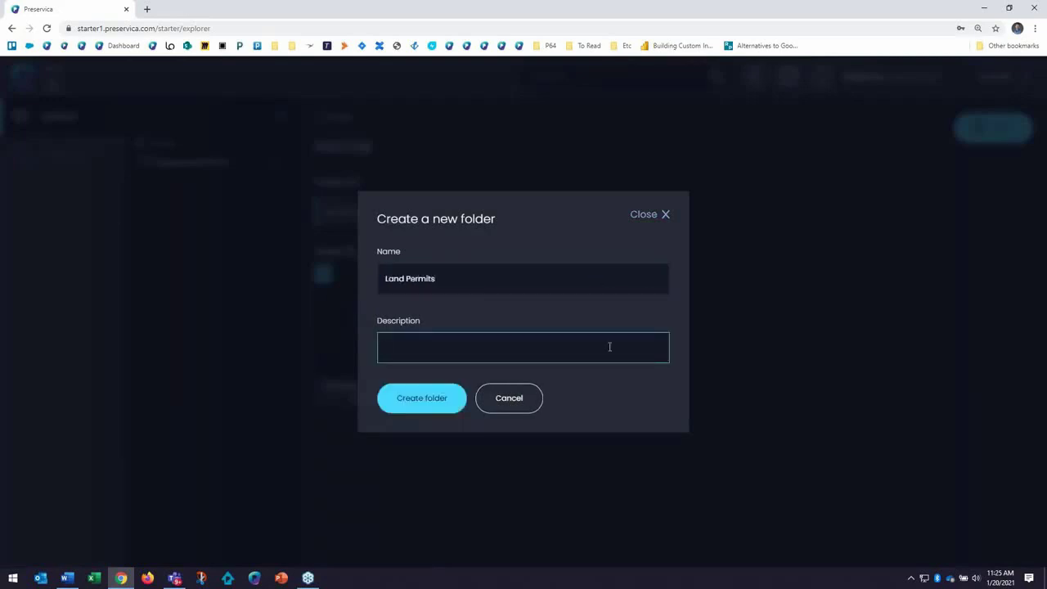
type("Land Permits 2010 - 2020")
left_click(401, 404)
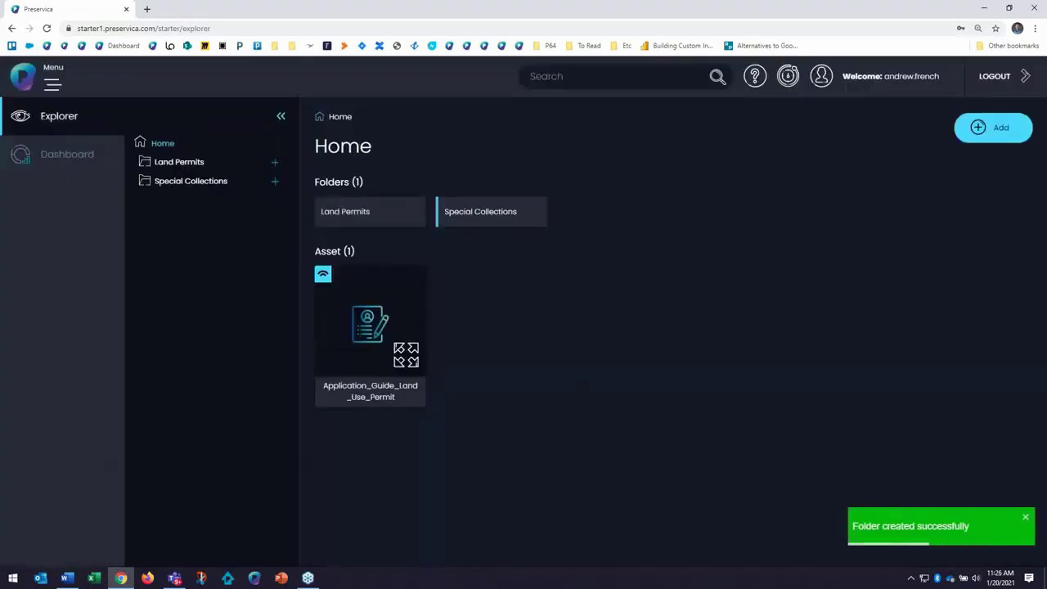
left_click_drag(378, 312, 381, 201)
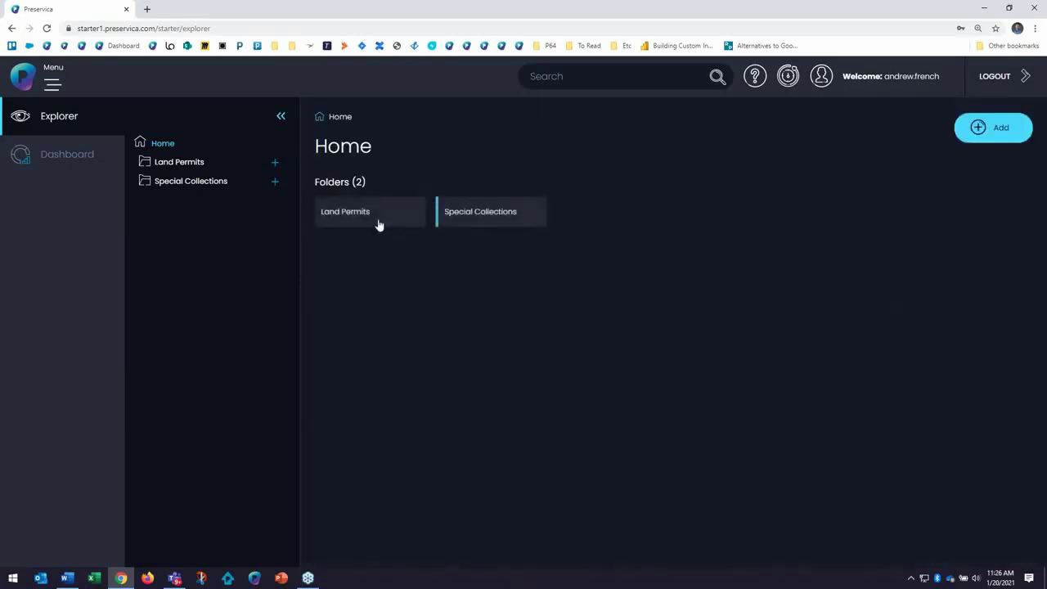
Step: Inside the Land Permits folder, create a subfolder named 'Application Guide'
left_click(379, 226)
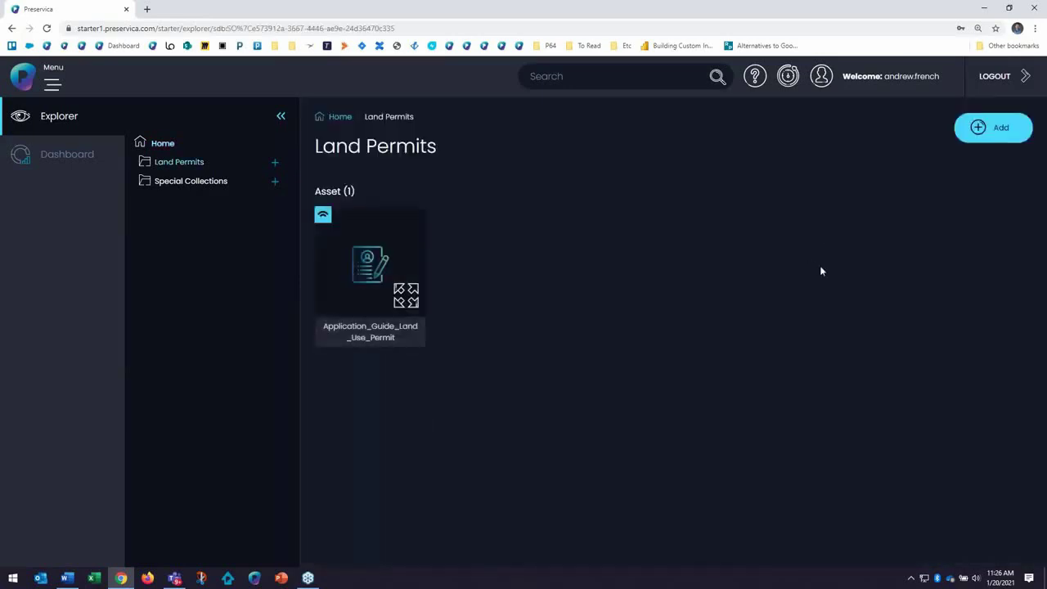
left_click(1000, 134)
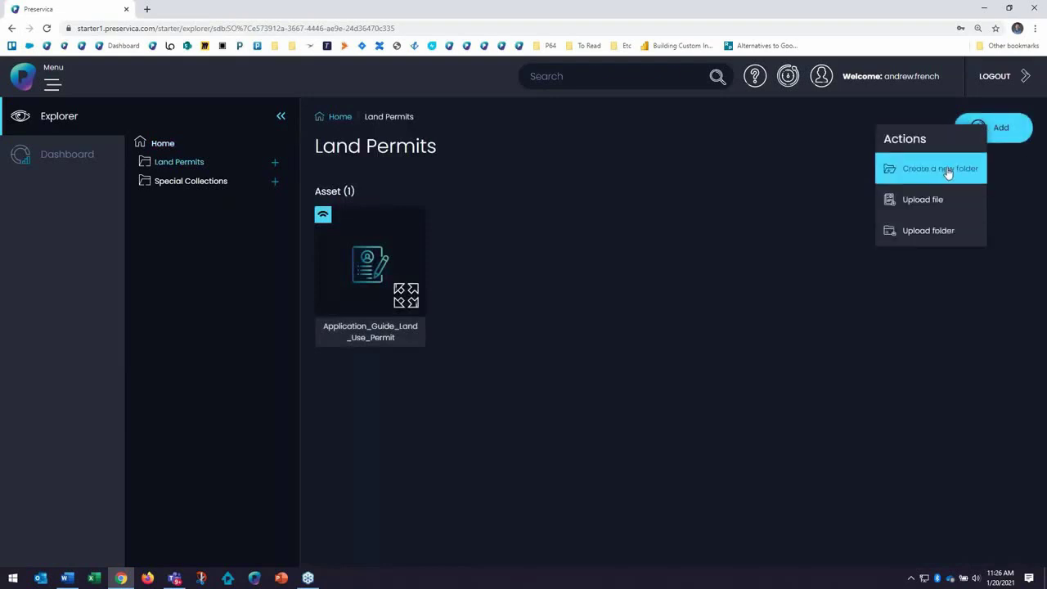
left_click(948, 173)
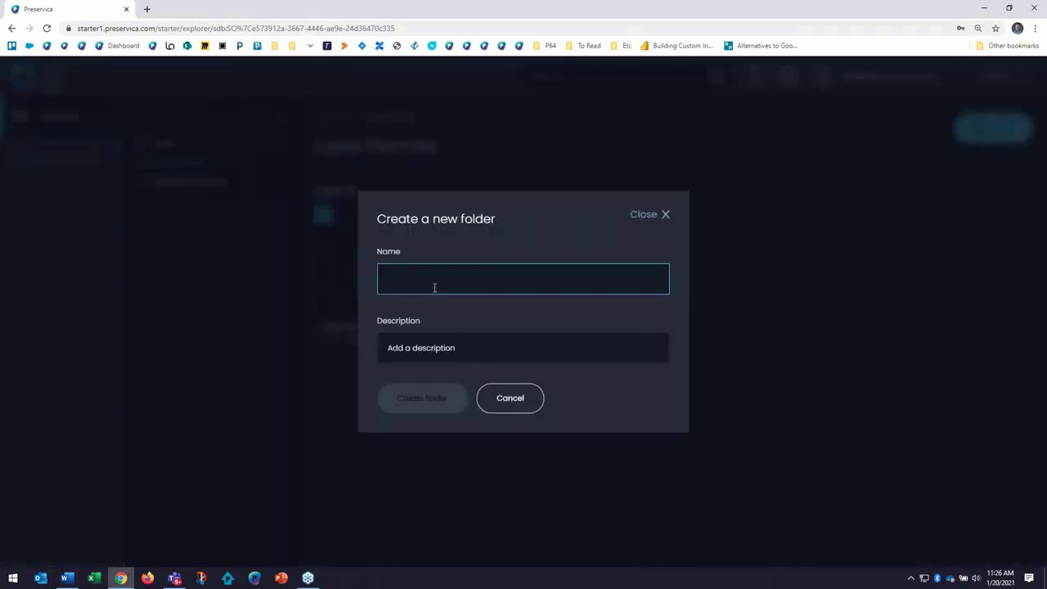
type("Application Guid")
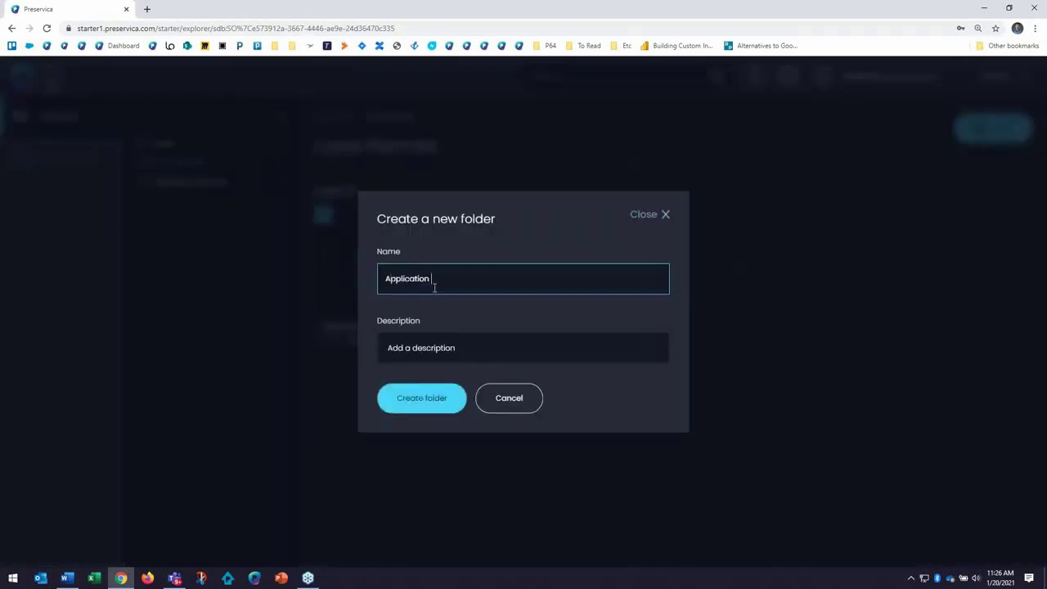
type("e")
left_click(429, 398)
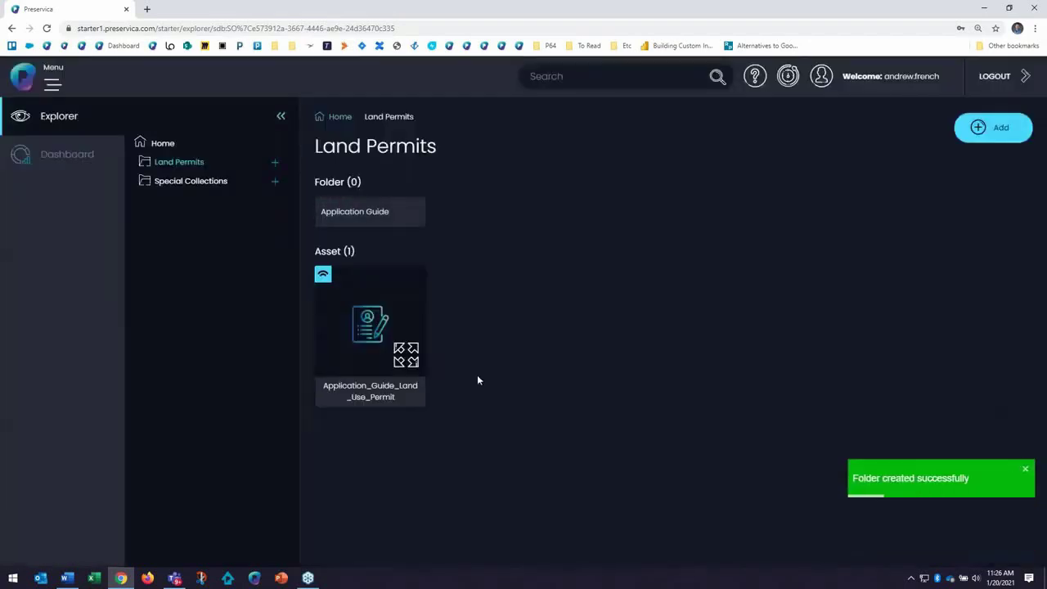
Step: Dismiss the Application Guide folder's actions menu and return to the Home level
right_click(369, 214)
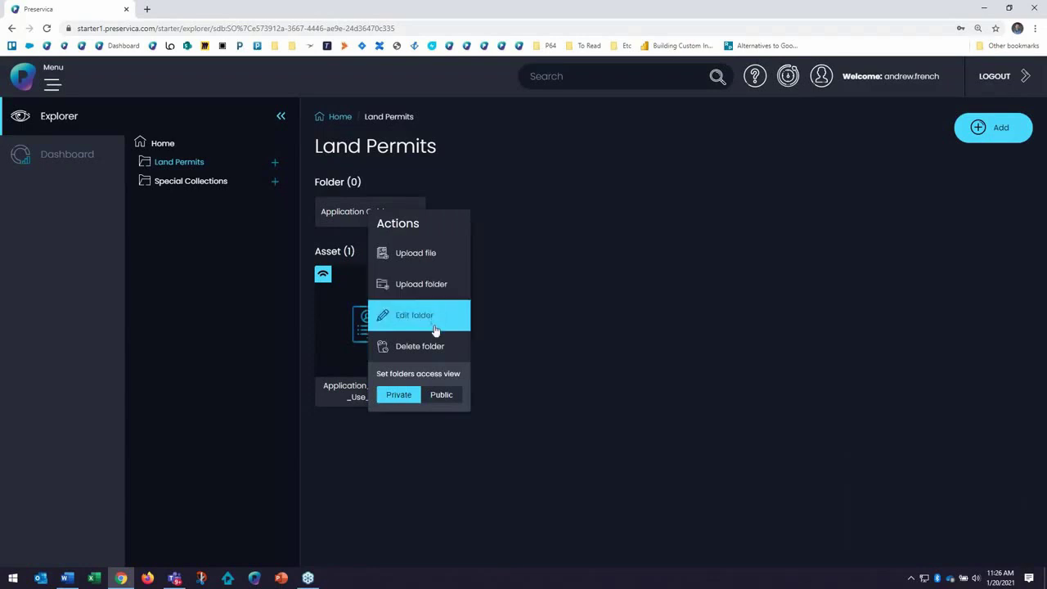
left_click(527, 337)
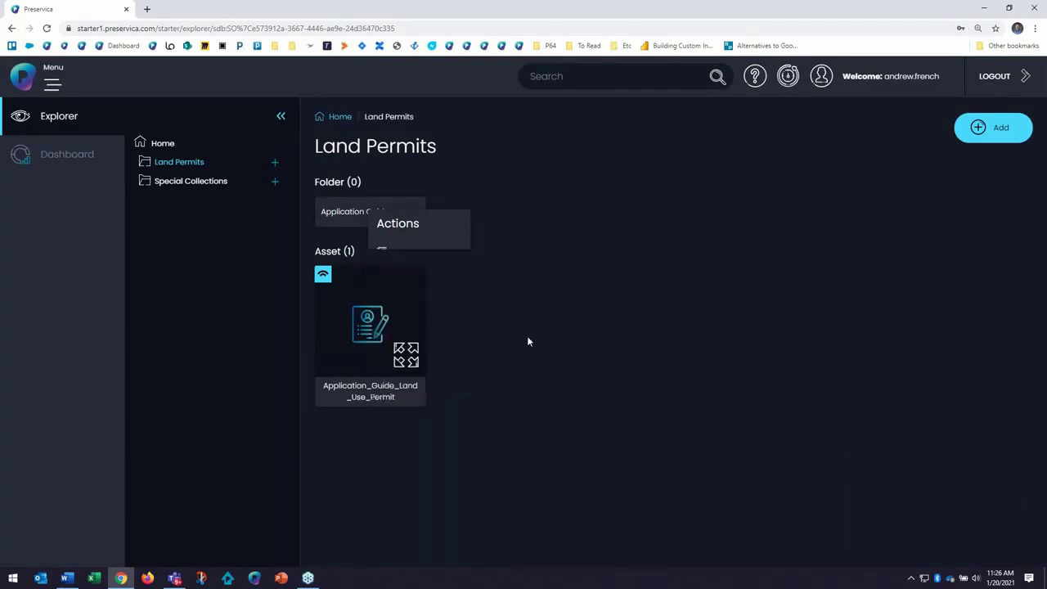
left_click(157, 146)
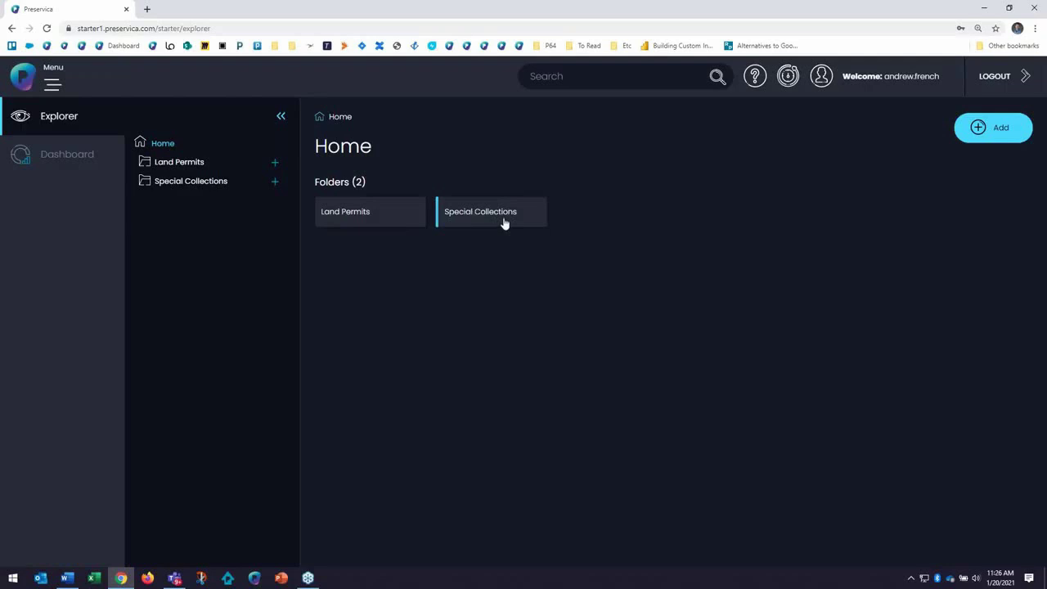
Step: Check that Special Collections is set to Public access, then close its actions menu
right_click(505, 223)
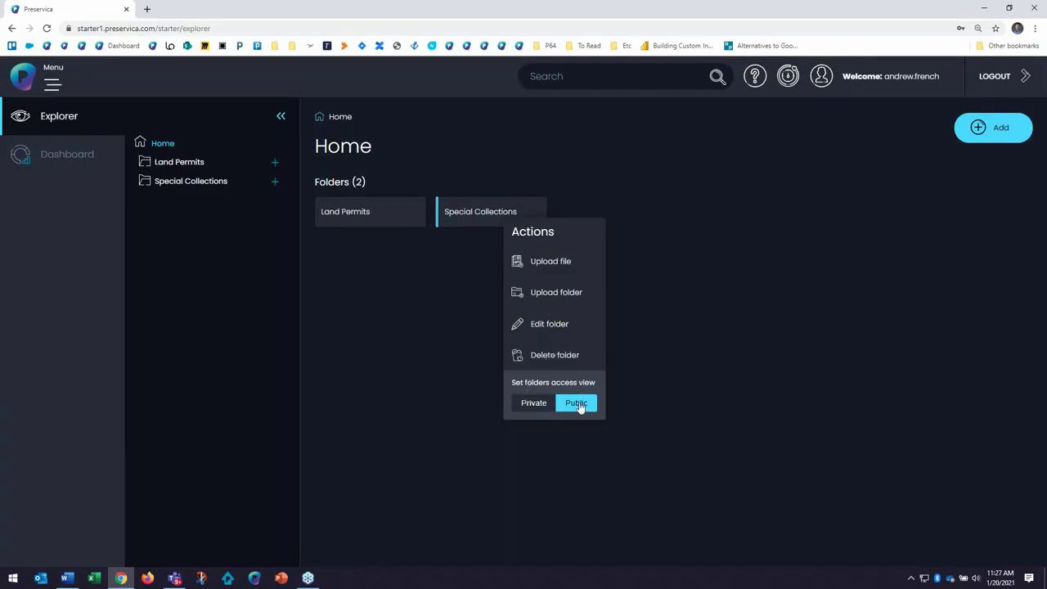
left_click(890, 371)
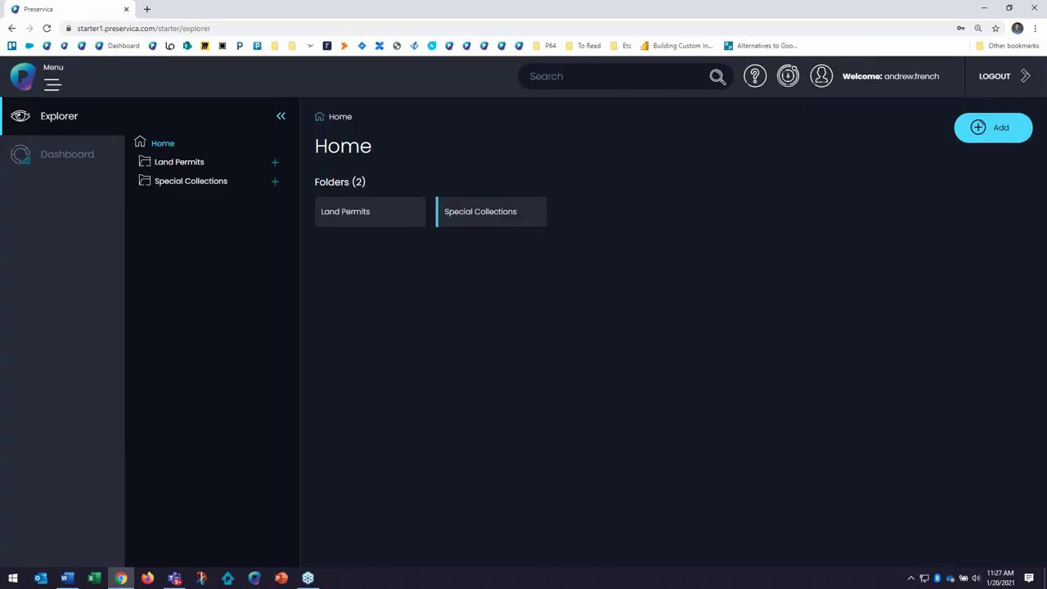
Step: Open the permit guide asset in Land Permits and start a new Dublin Core metadata record
left_click(369, 219)
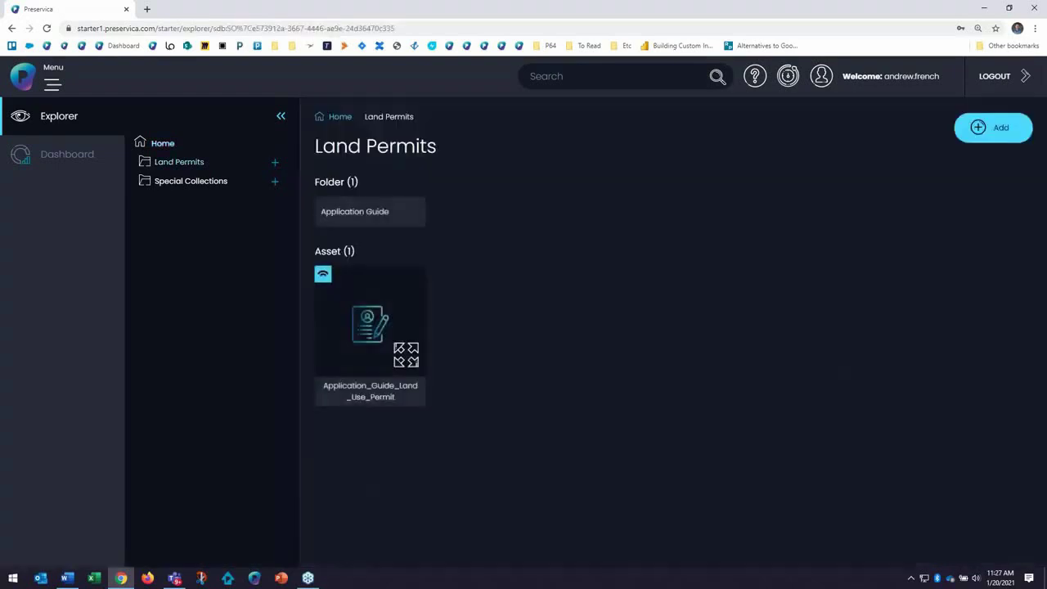
left_click(367, 315)
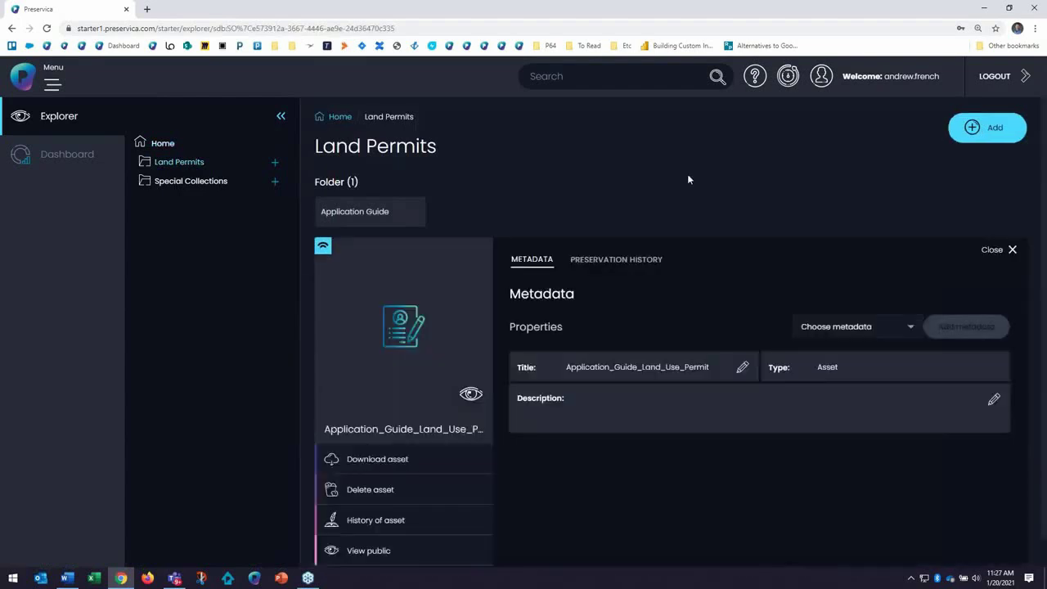
scroll(689, 172, "down", 1)
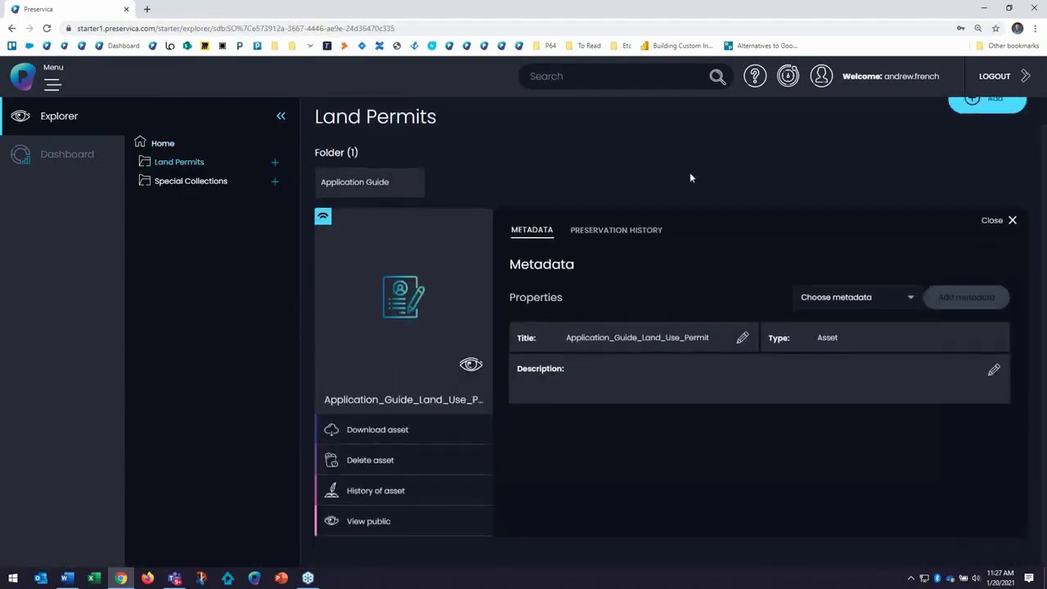
left_click(850, 301)
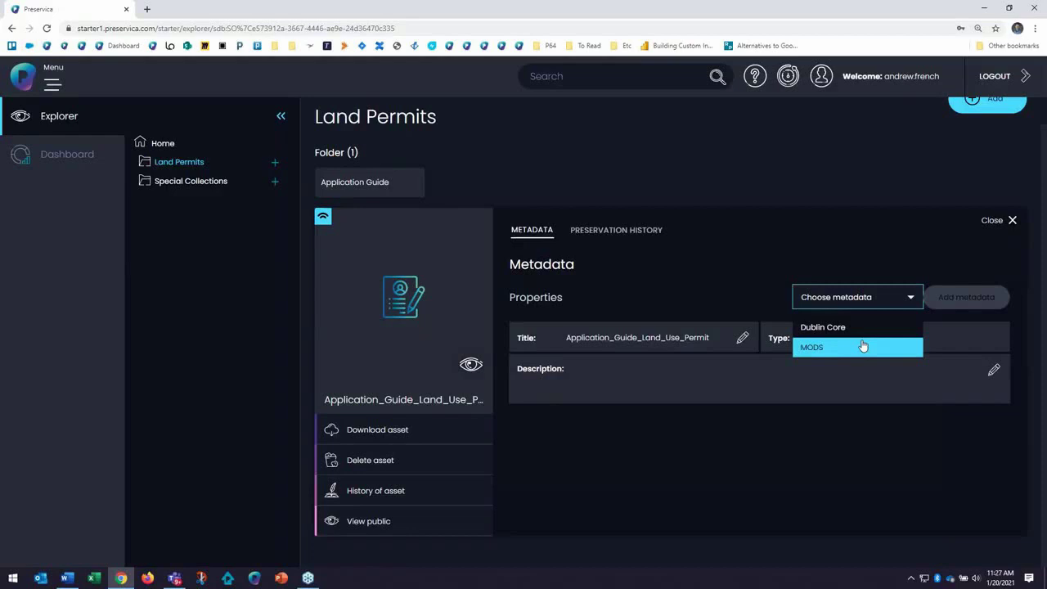
scroll(861, 356, "up", 1)
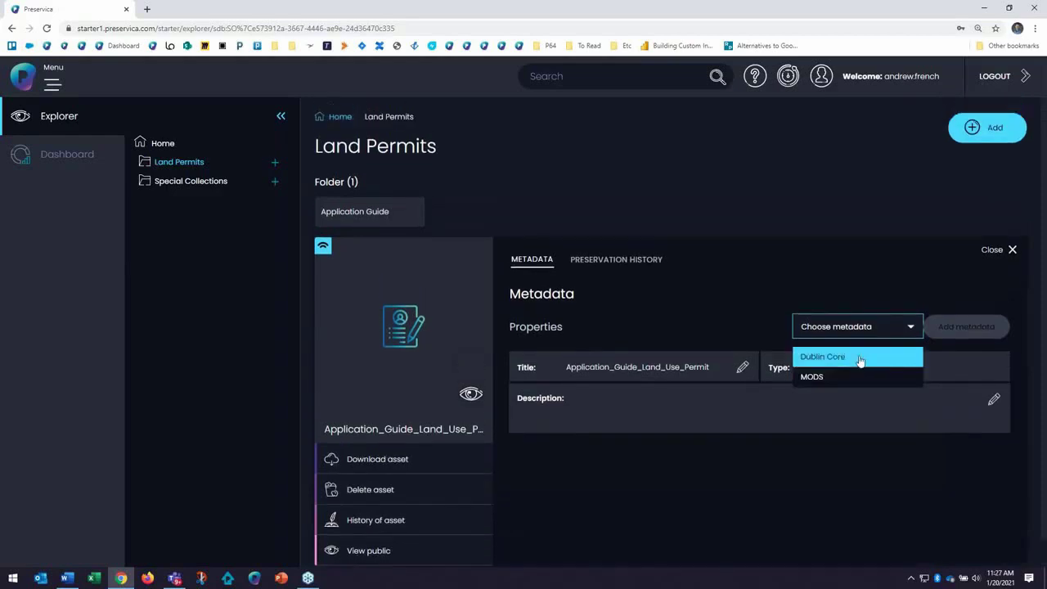
left_click(860, 359)
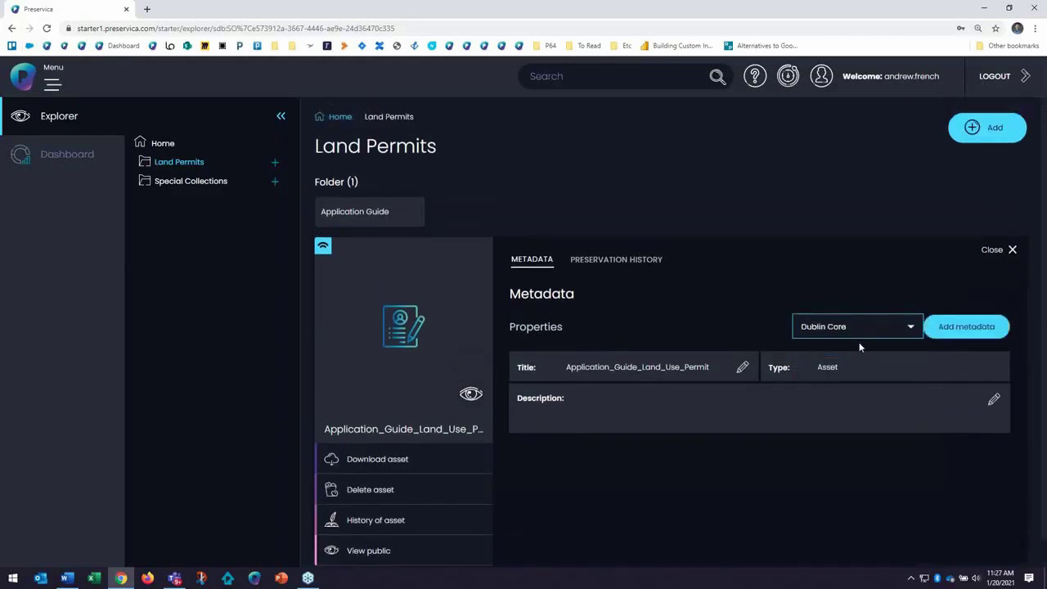
left_click(954, 329)
Step: Enter title 'Land Permit Guide' and date 2020, then save the Dublin Core record
left_click(800, 318)
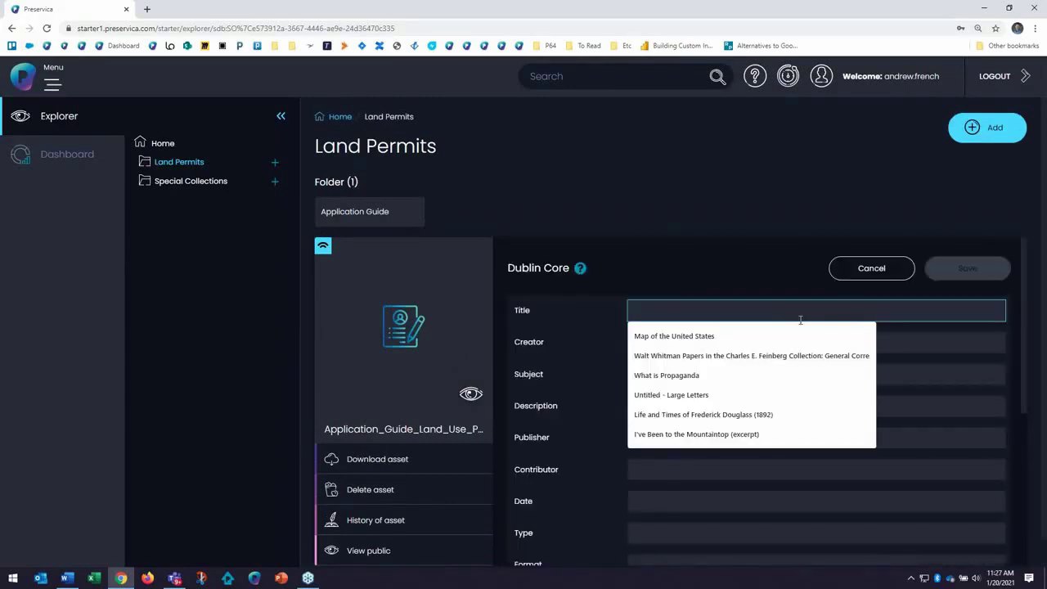
type("Land P")
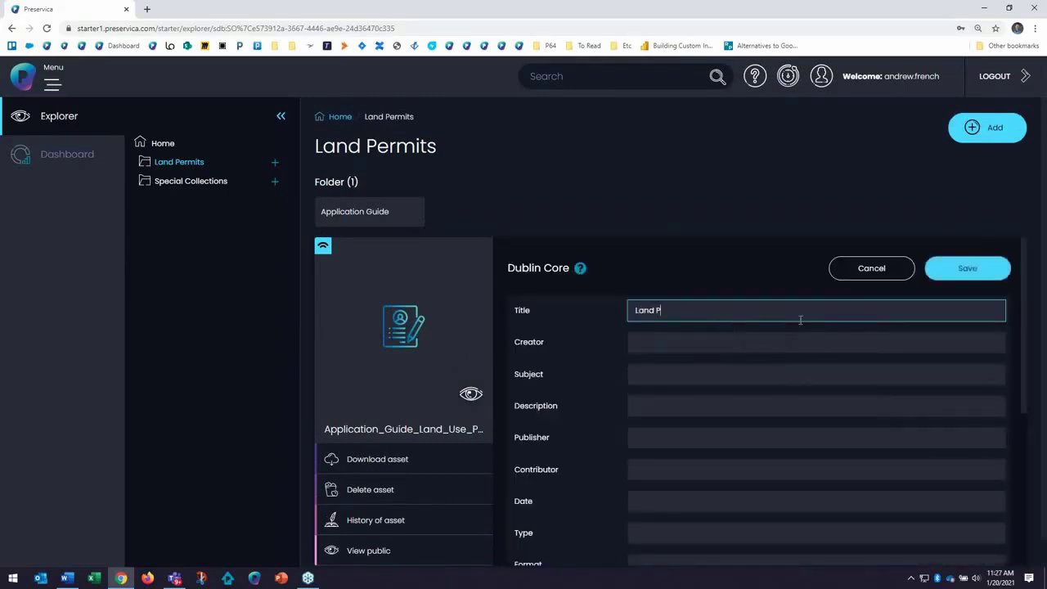
type("ermit Guide")
scroll(798, 426, "down", 1)
left_click(794, 442)
type("2020")
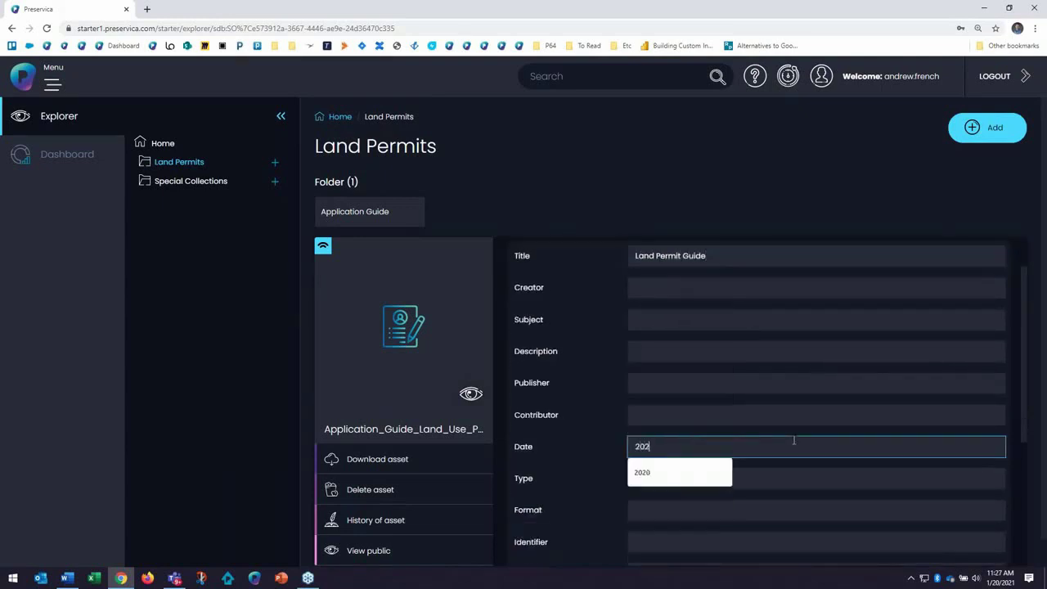
left_click(583, 385)
scroll(582, 385, "up", 1)
left_click(963, 270)
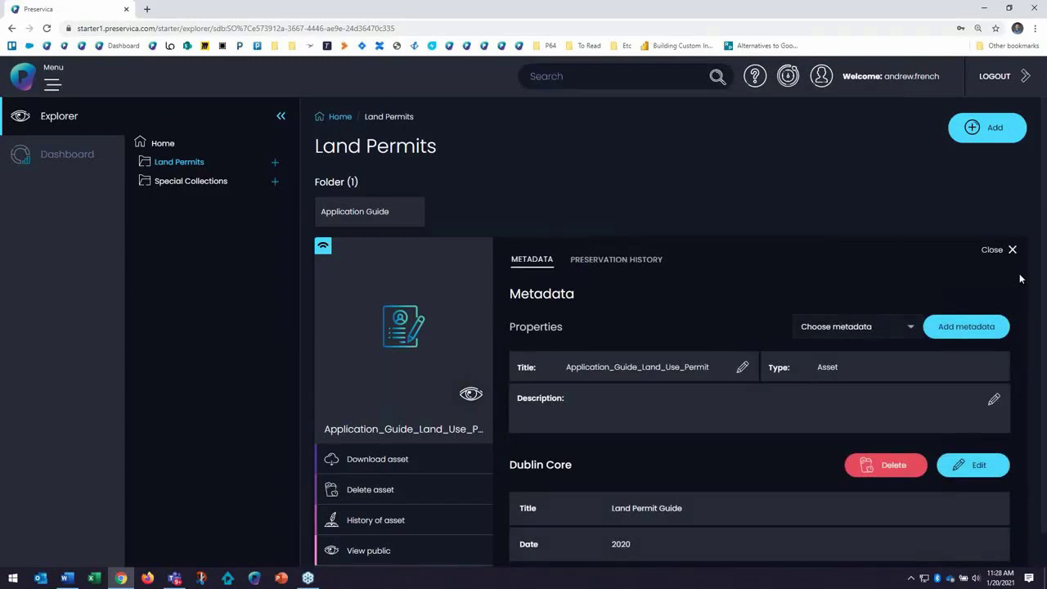
Step: Open a blank MODS metadata form, look through its fields, then go to the Dashboard
left_click(874, 327)
left_click(867, 359)
left_click(951, 327)
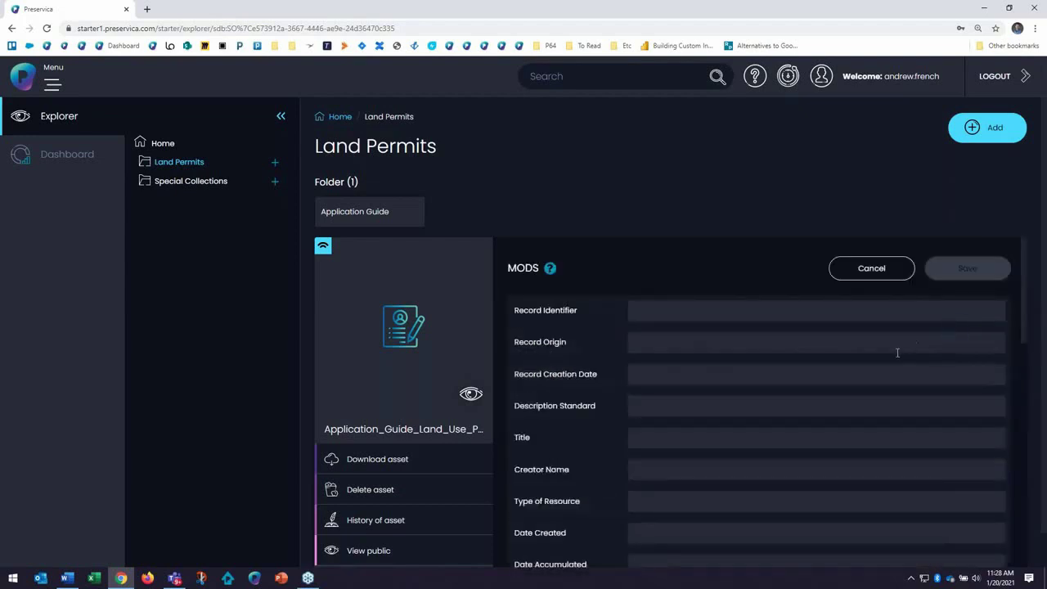
scroll(896, 352, "down", 3)
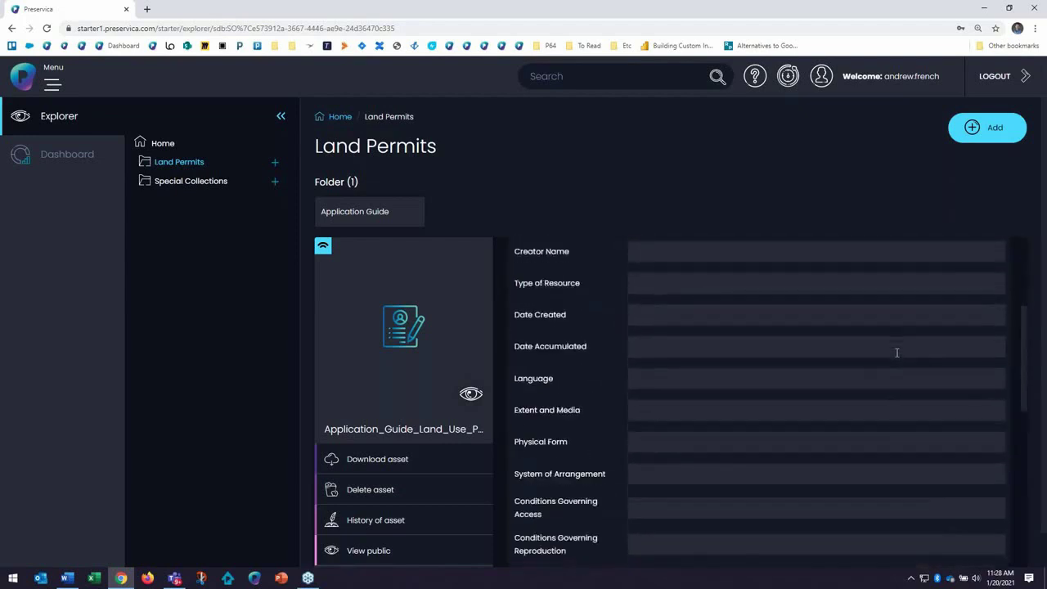
scroll(896, 352, "down", 3)
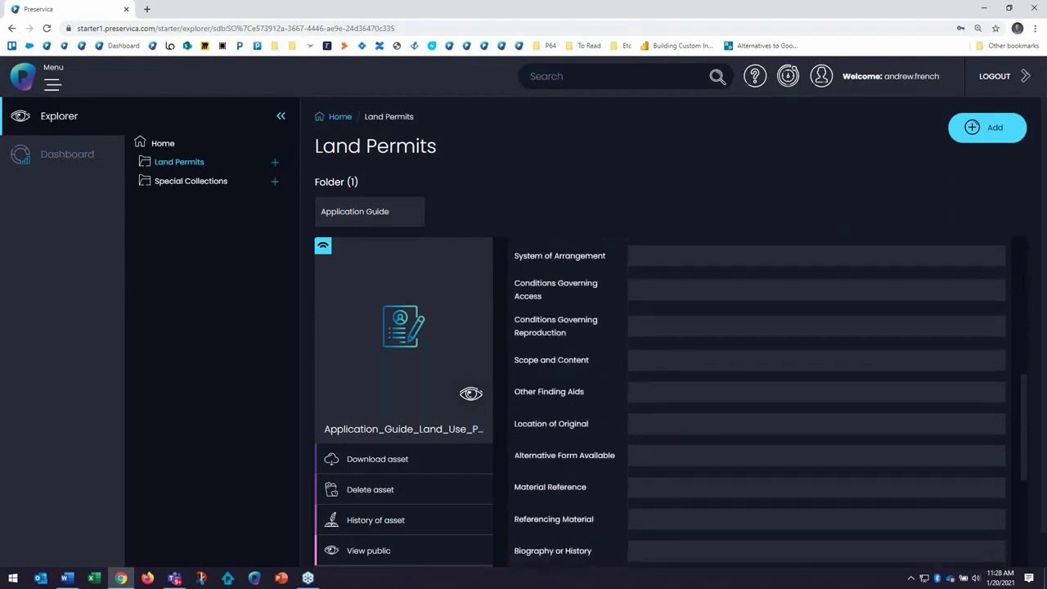
scroll(816, 401, "down", 2)
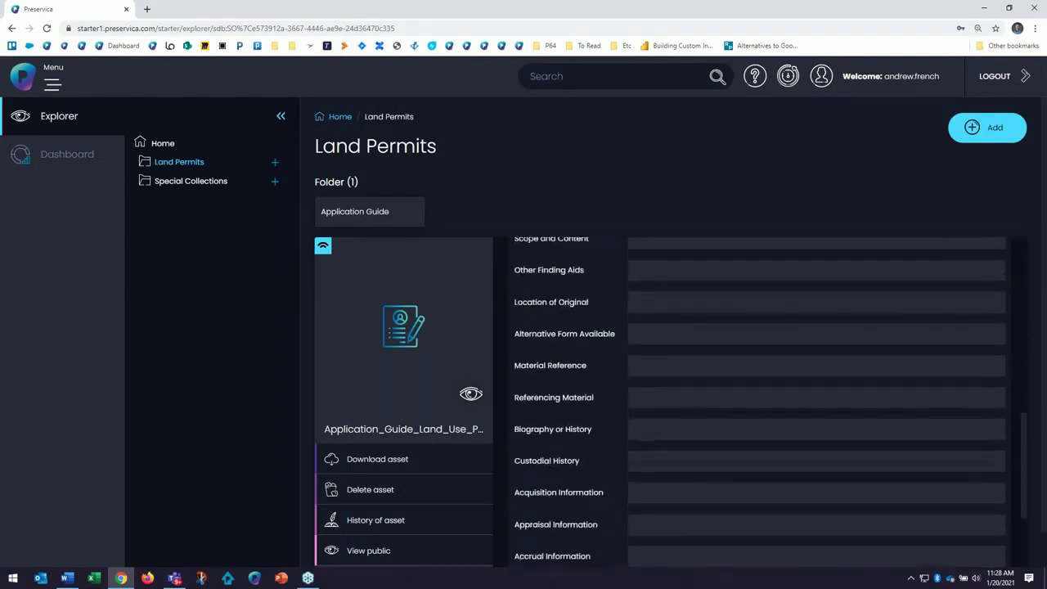
scroll(817, 401, "up", 5)
scroll(817, 401, "up", 2)
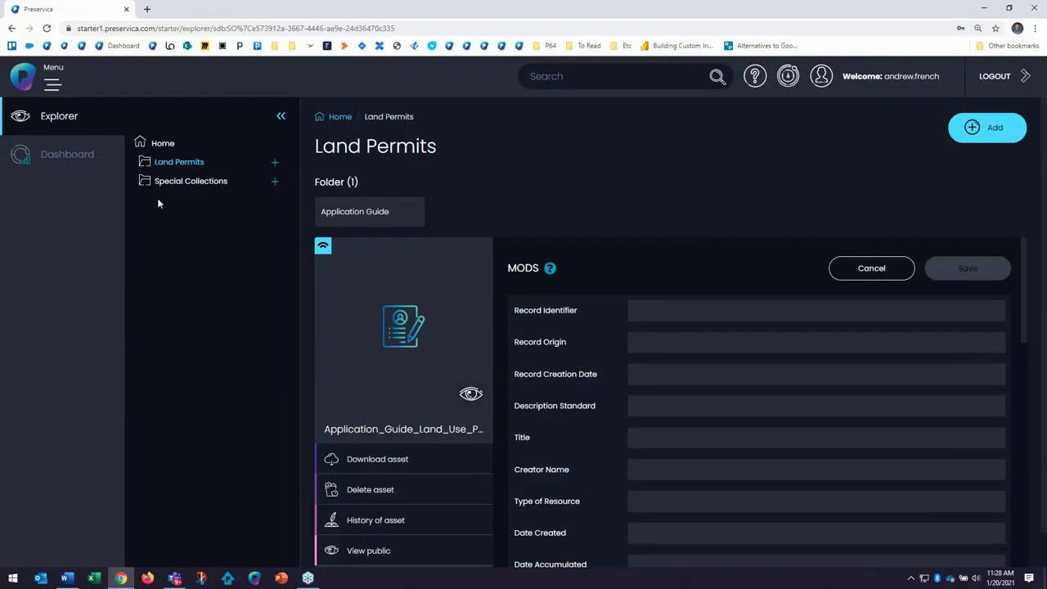
left_click(55, 165)
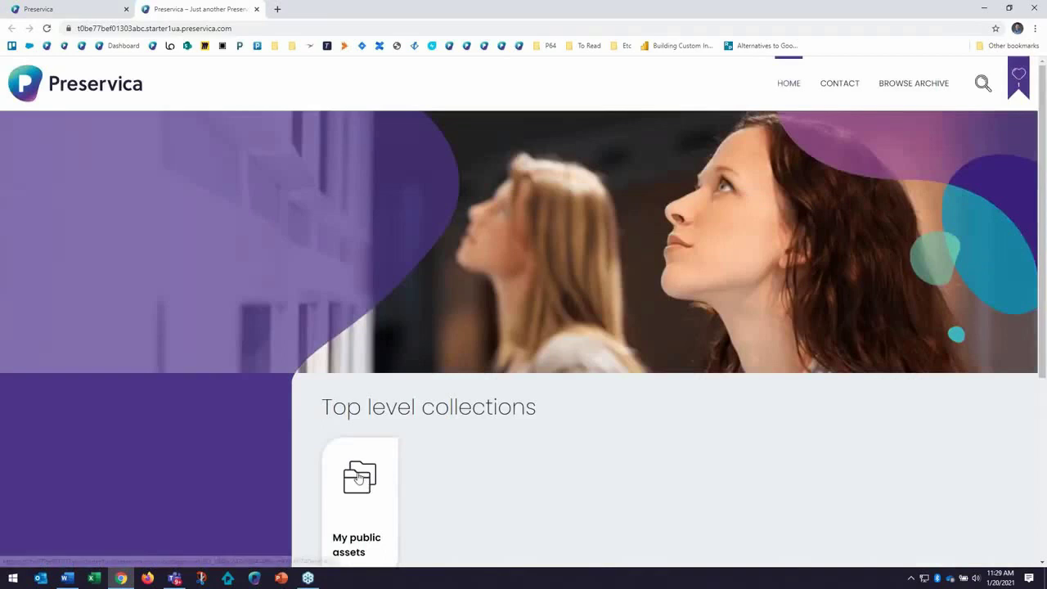
Step: On the public portal, open My public assets and then the Special Collections folder
left_click(359, 477)
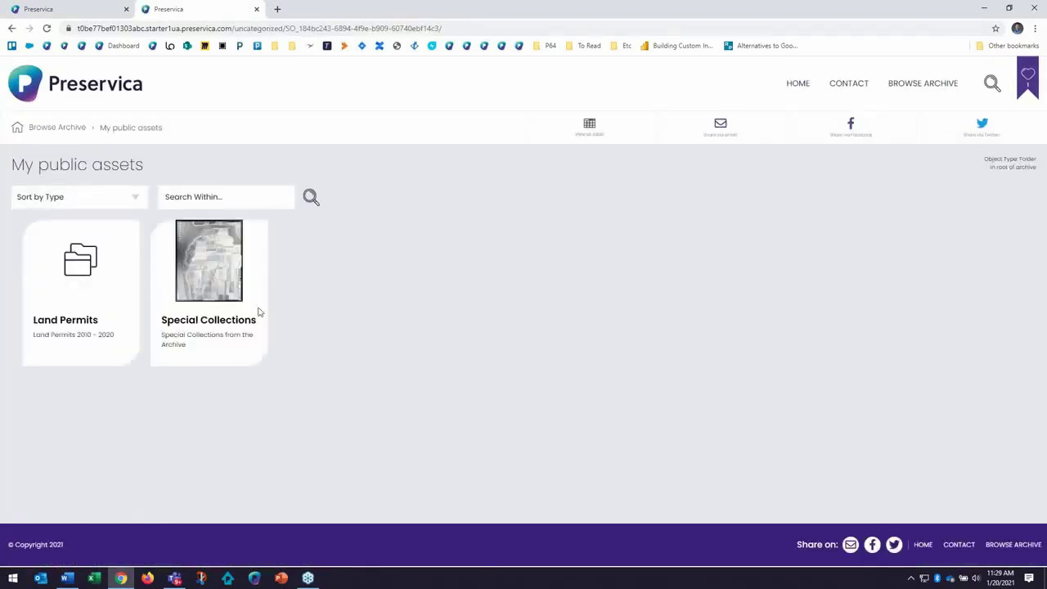
left_click(246, 319)
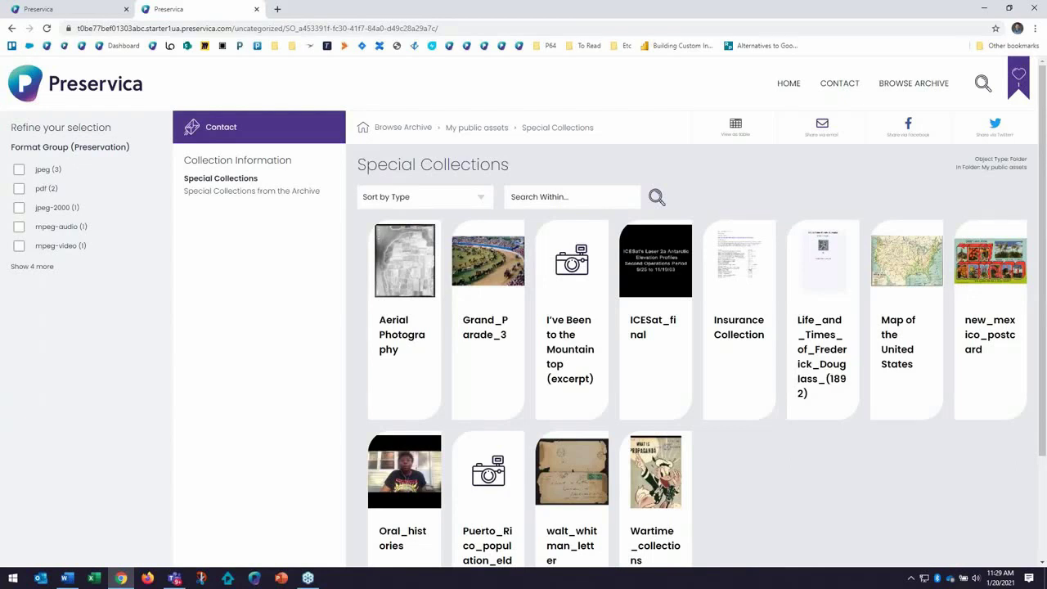
Step: Switch Special Collections to table view and back to tiles, then show the sort options
left_click(743, 128)
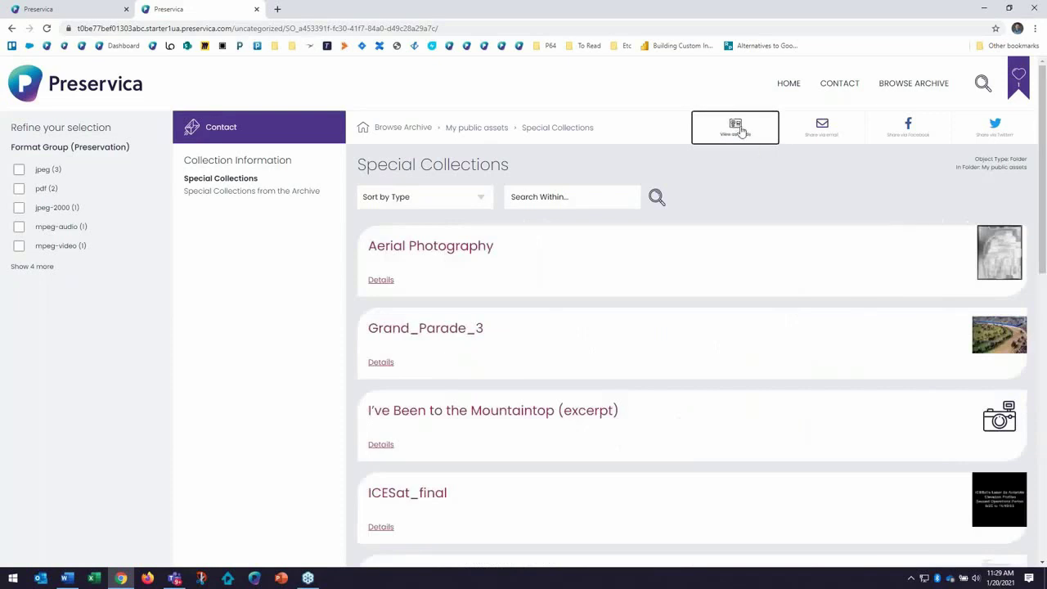
left_click(740, 130)
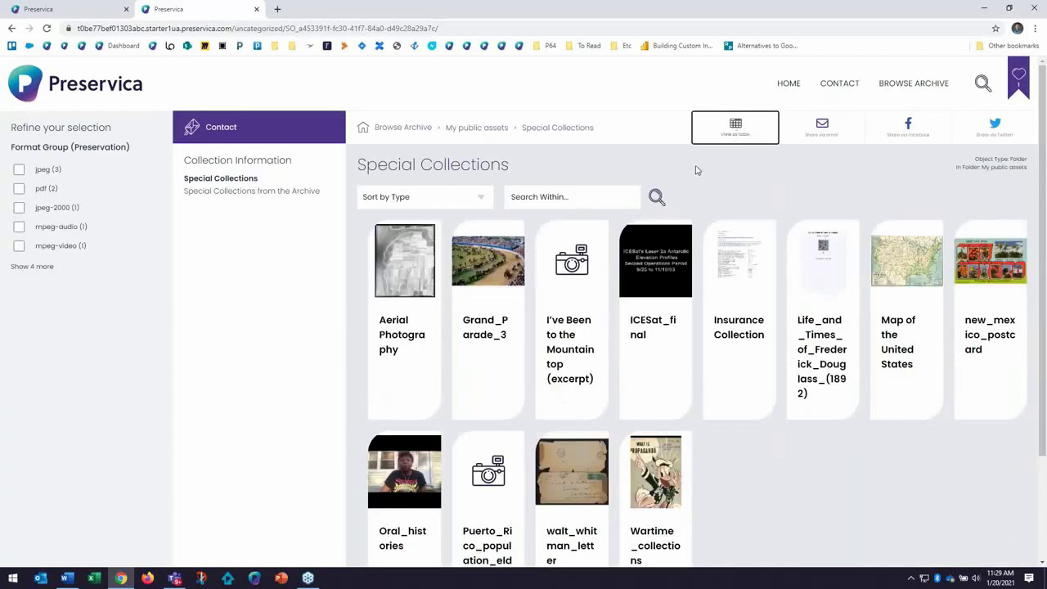
left_click(559, 127)
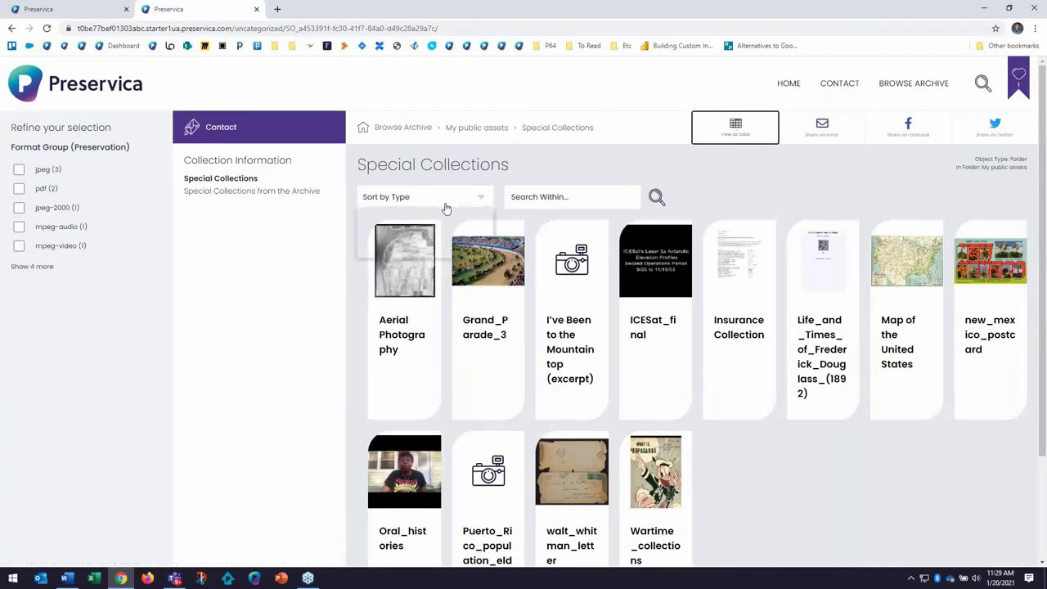
left_click(445, 205)
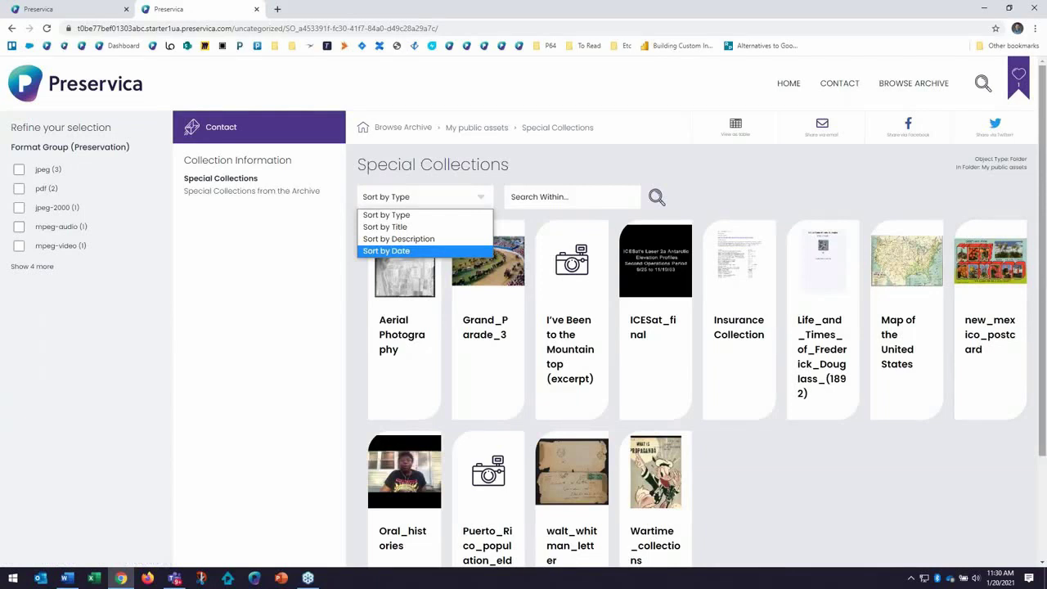
Step: Search Special Collections for 'propaganda'
left_click(611, 204)
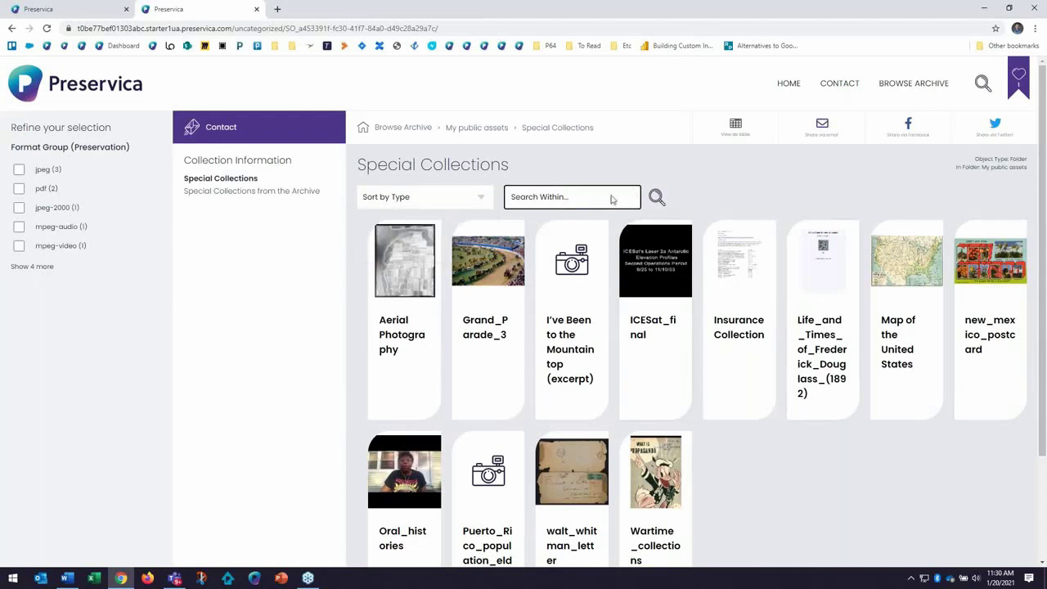
type("propaganda")
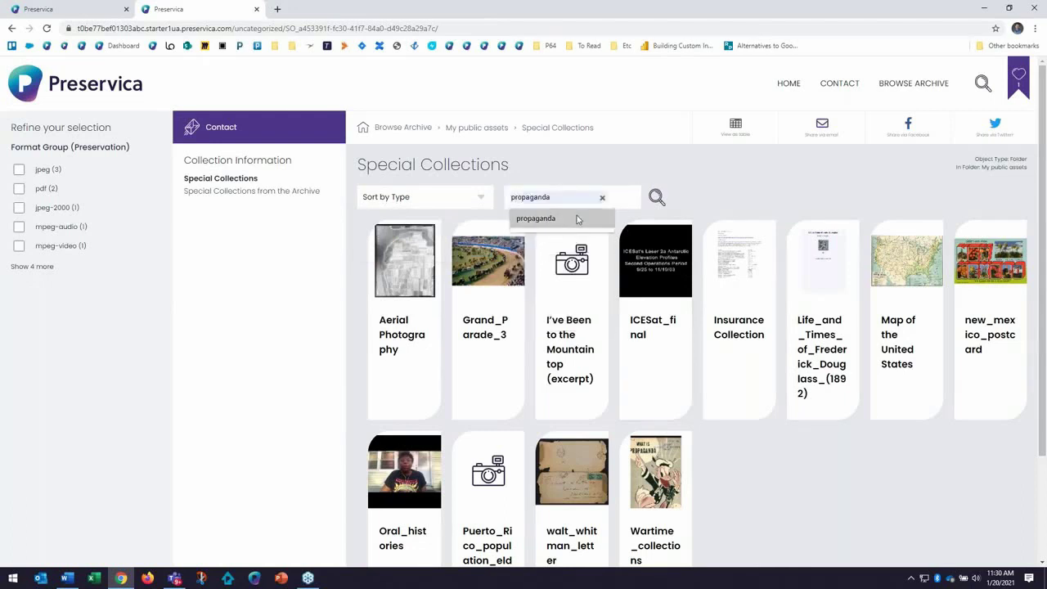
left_click(578, 217)
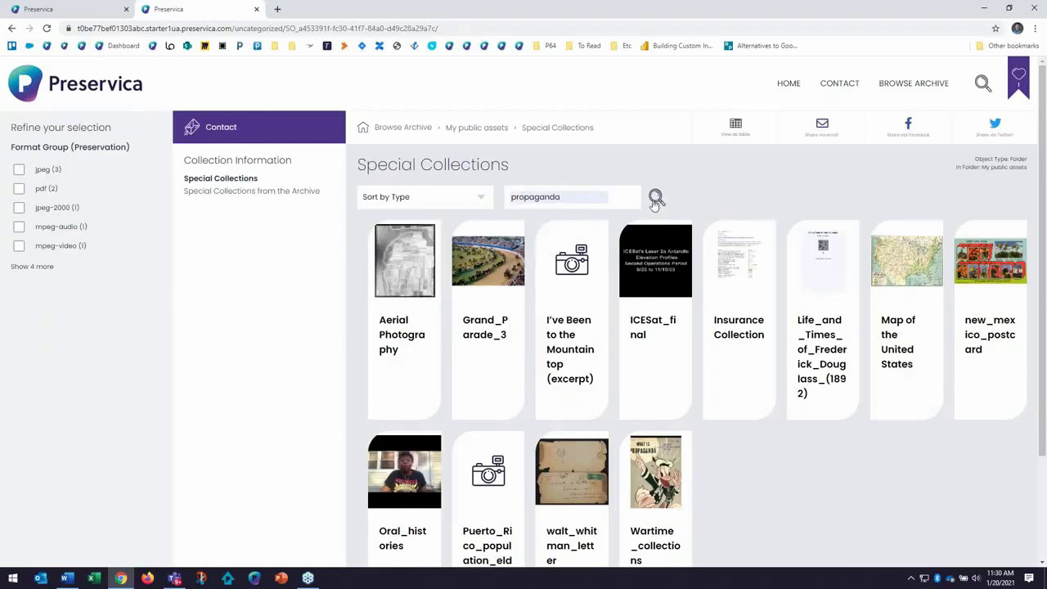
left_click(656, 199)
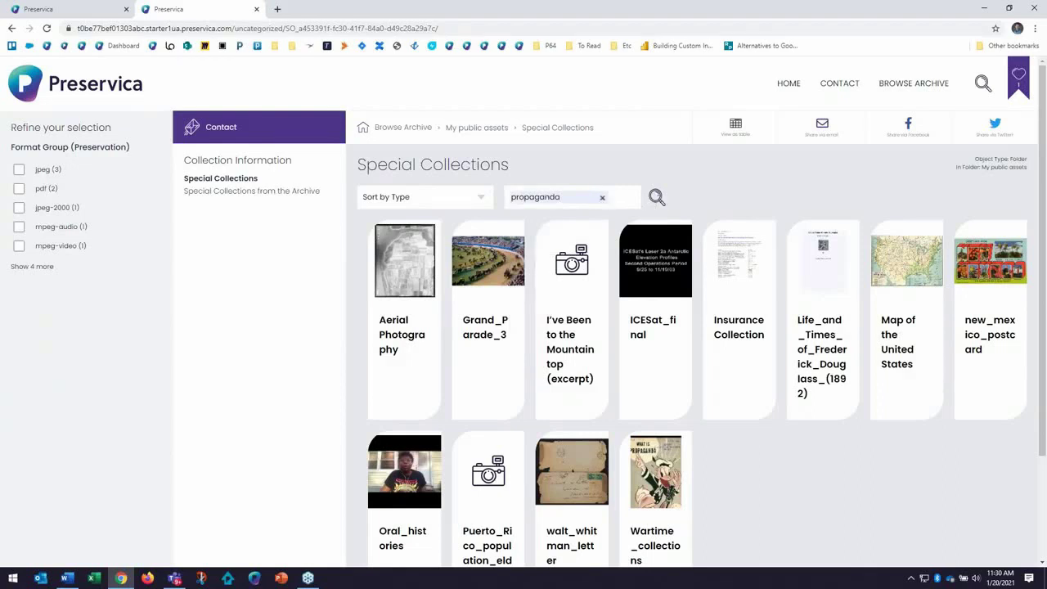
left_click(588, 193)
type("propaganda")
key("Return")
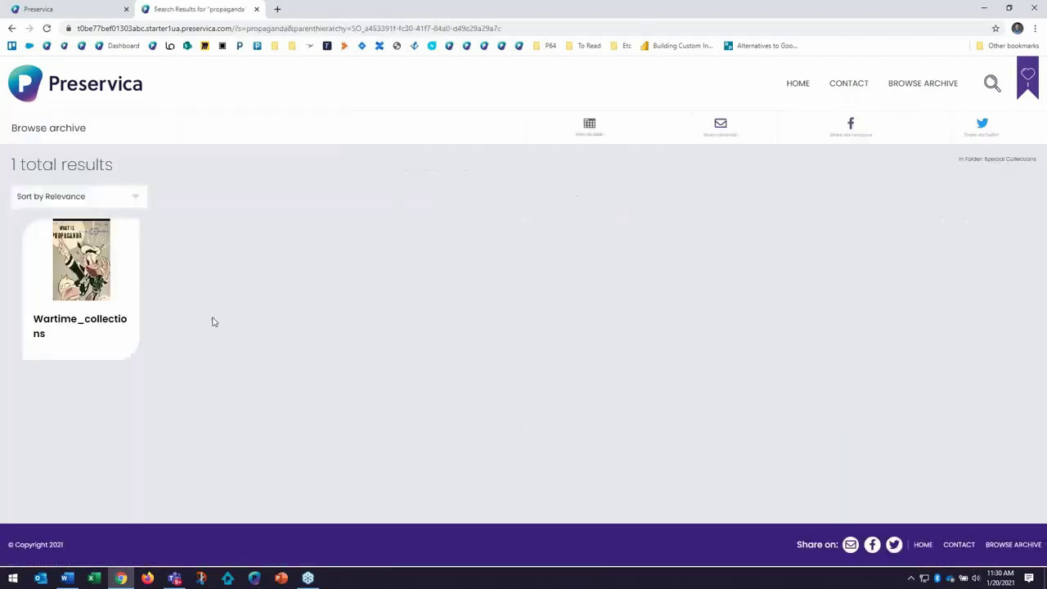
Step: Open the Wartime_collections result and scroll through its What Is Propaganda pamphlet
left_click(131, 315)
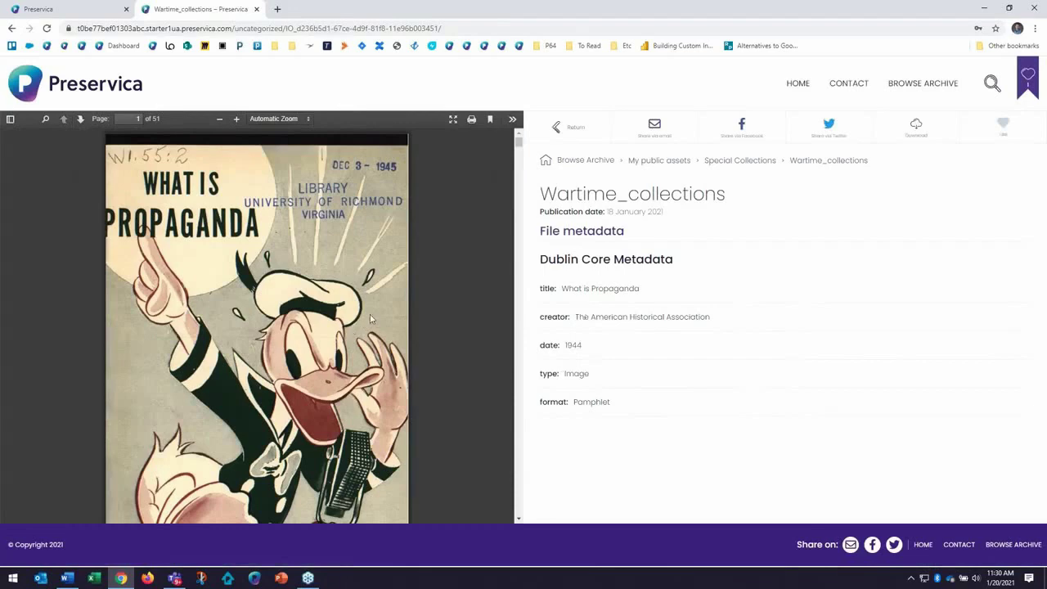
scroll(370, 314, "down", 3)
scroll(372, 317, "down", 4)
scroll(364, 307, "up", 8)
Step: Return to Special Collections and search the archive for 'douglas'
left_click(566, 128)
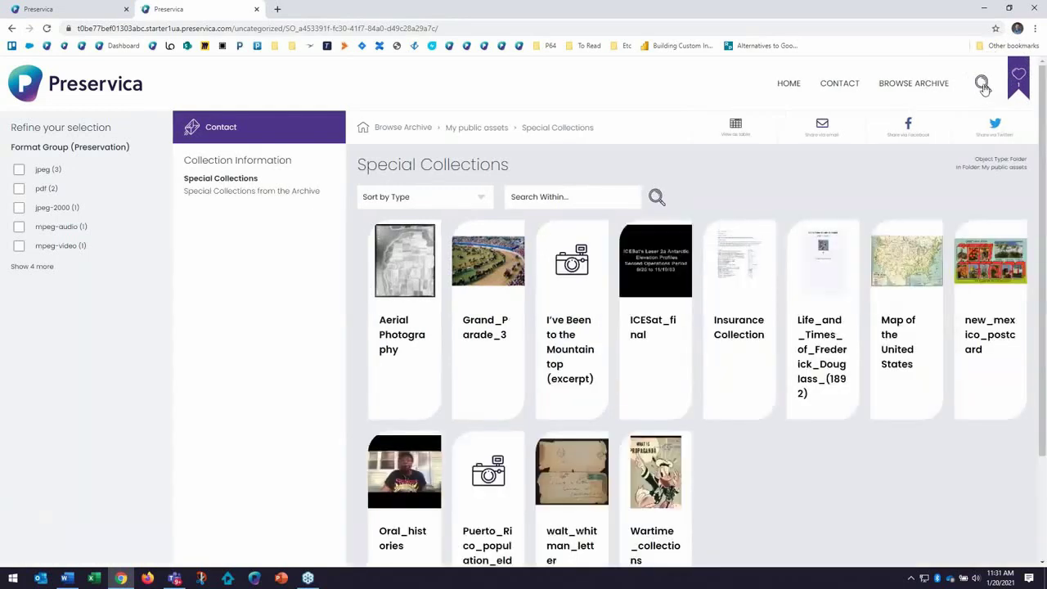
left_click(982, 84)
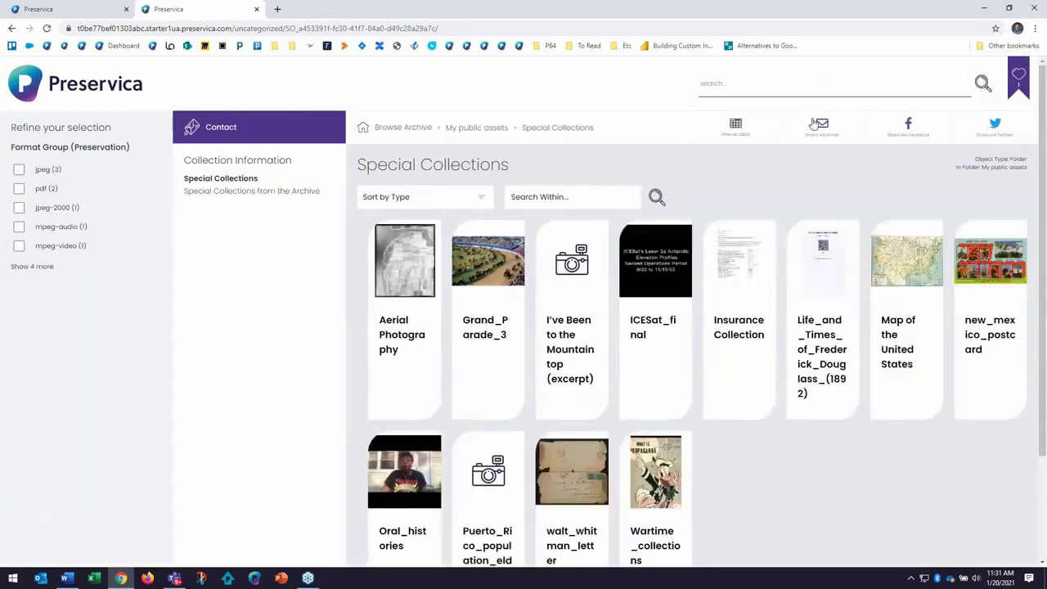
type("douglas")
key("Return")
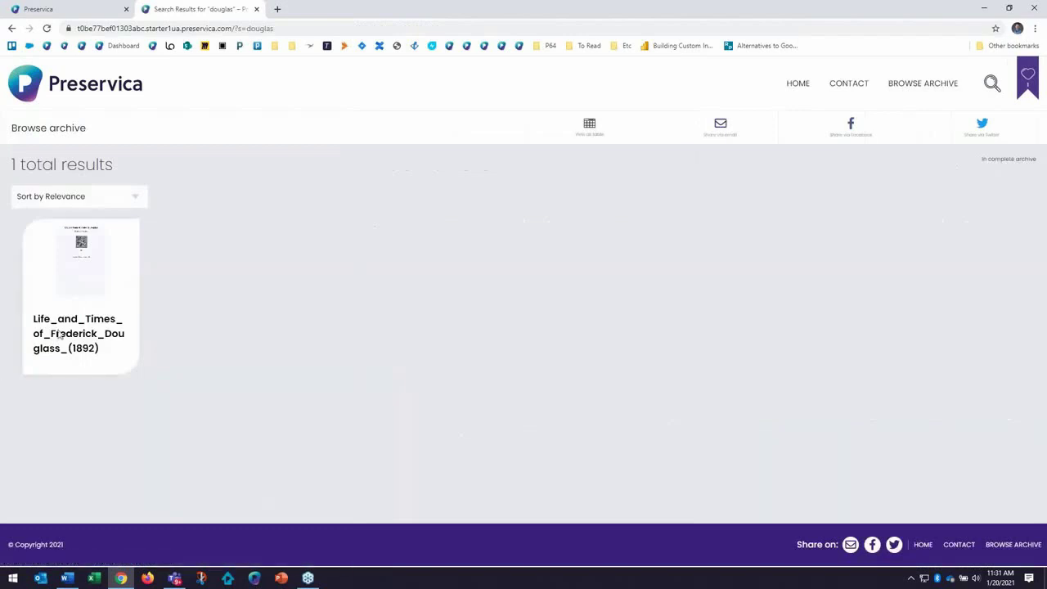
Step: Browse the Life_and_Times_of_Frederick_Douglass_(1892) PDF pages, then return to Special Collections
left_click(90, 295)
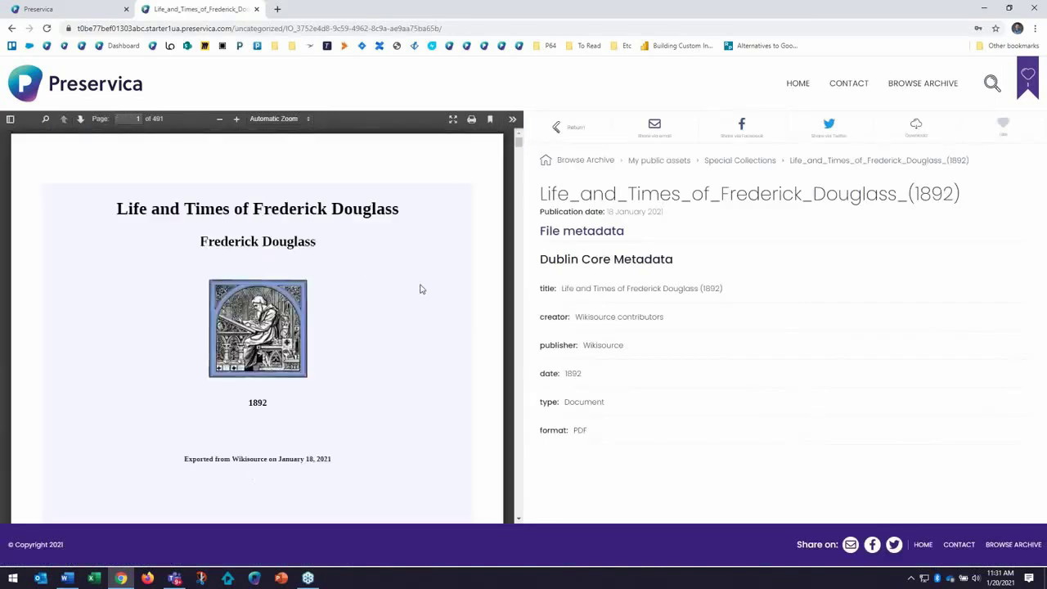
scroll(421, 289, "down", 5)
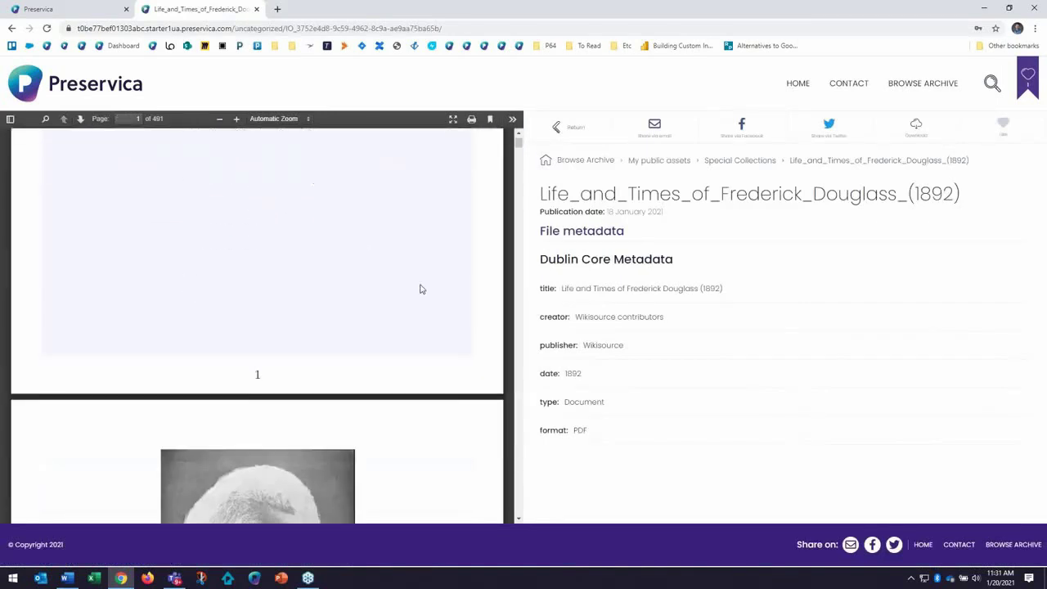
scroll(421, 289, "down", 3)
scroll(421, 289, "up", 5)
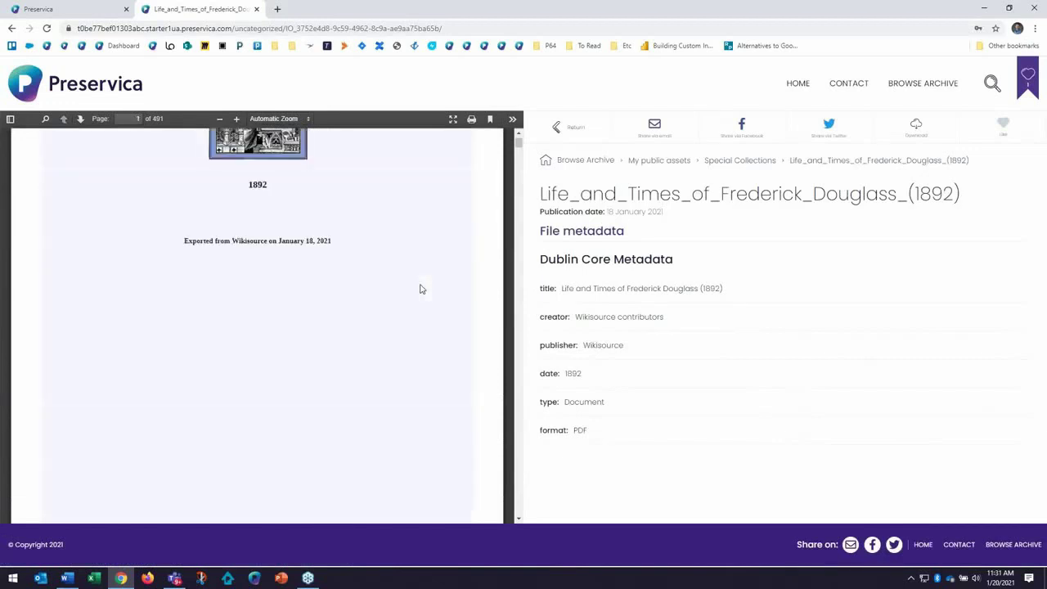
scroll(422, 289, "up", 3)
left_click(573, 128)
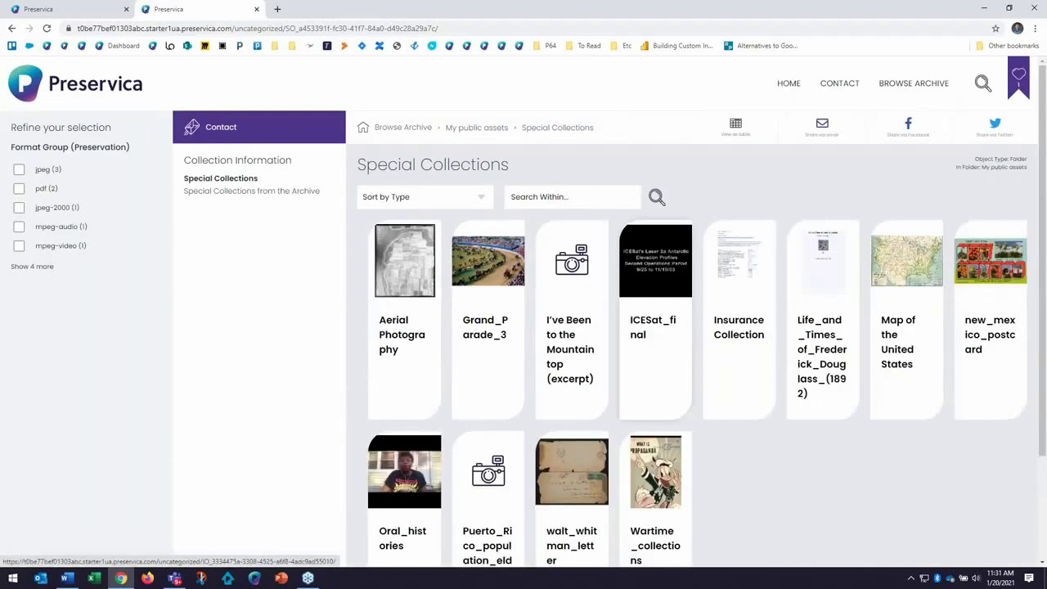
left_click(656, 262)
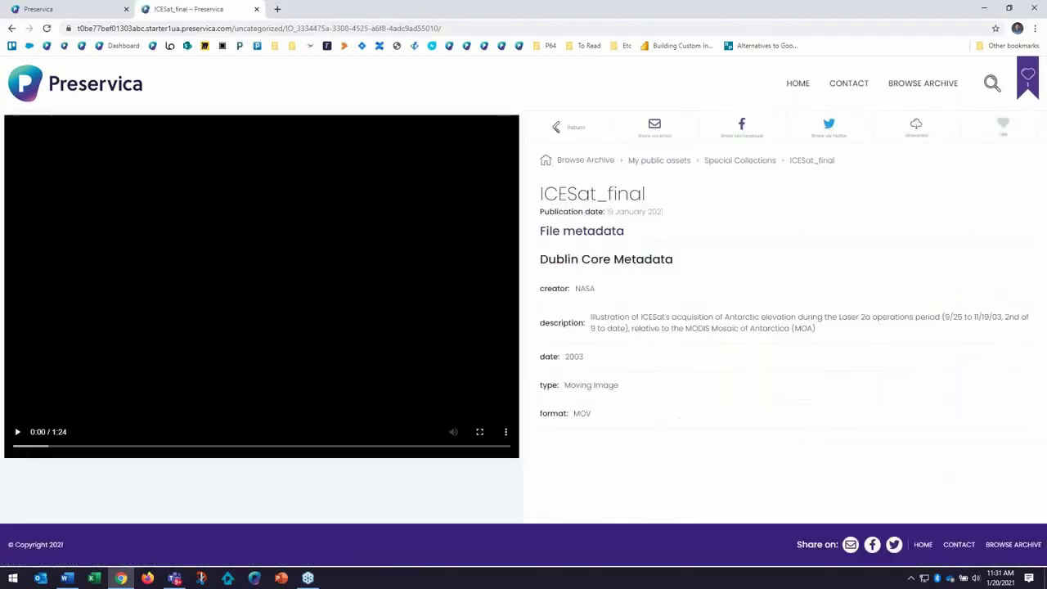
left_click(18, 434)
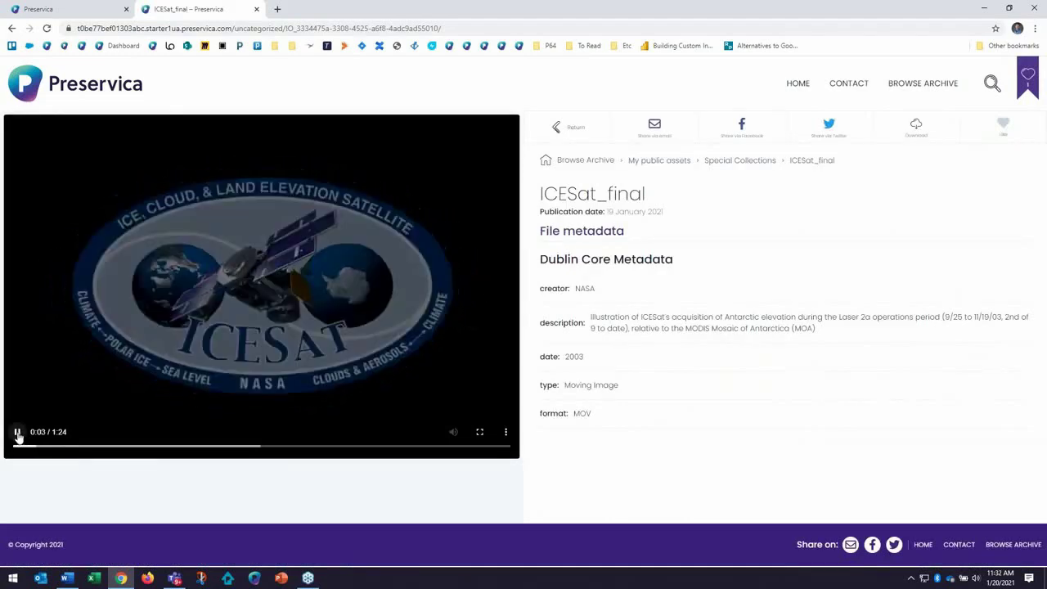
left_click(17, 433)
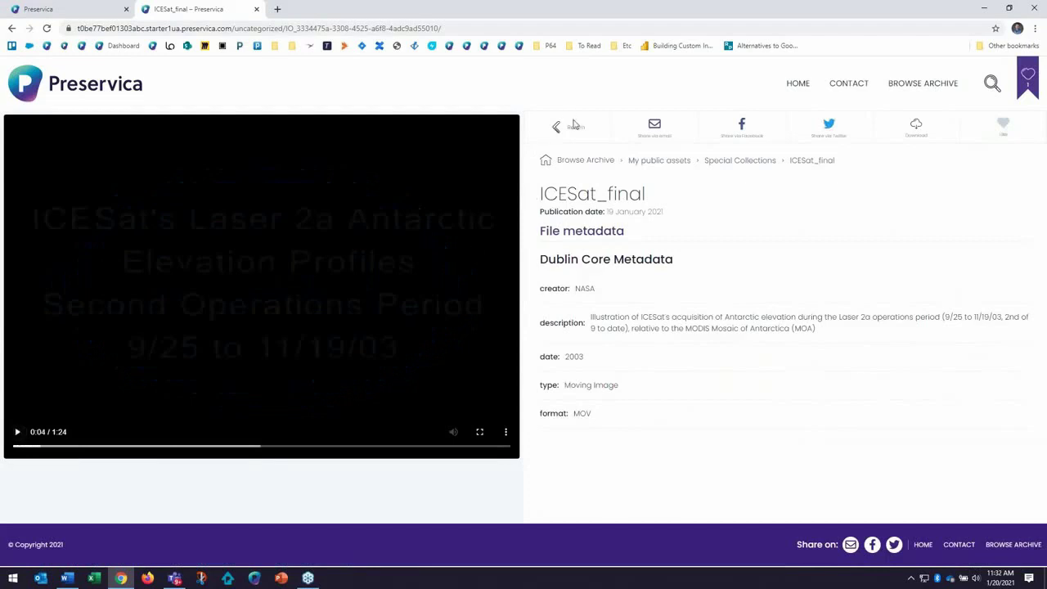
left_click(574, 124)
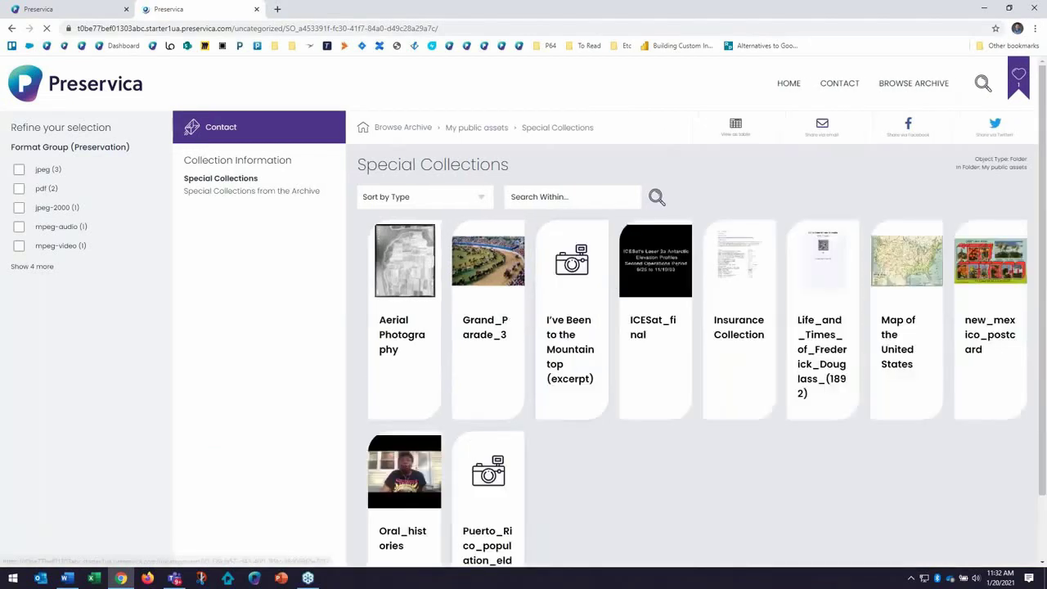
left_click(571, 273)
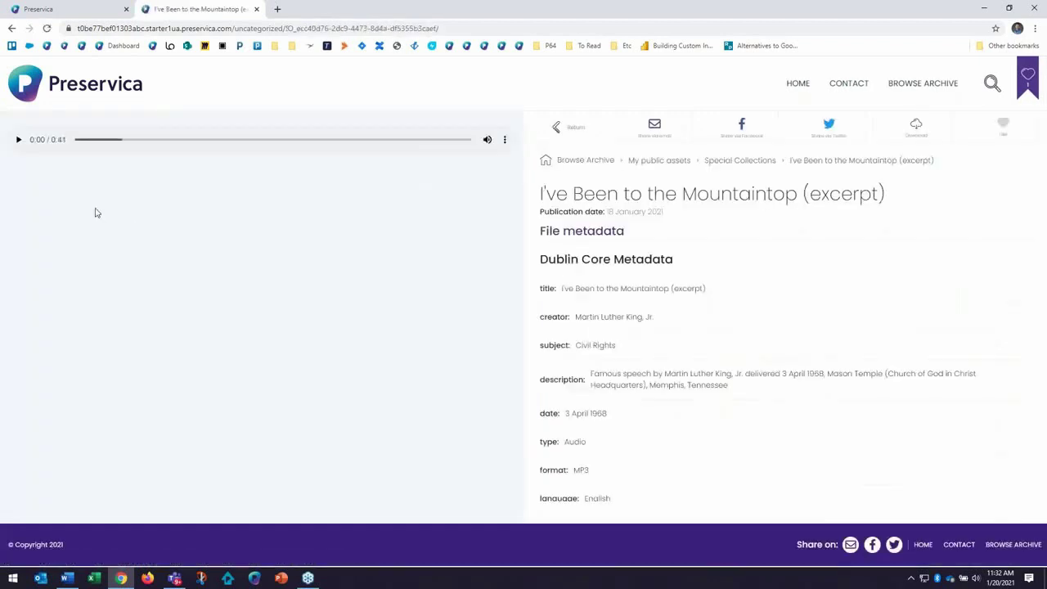
left_click(18, 140)
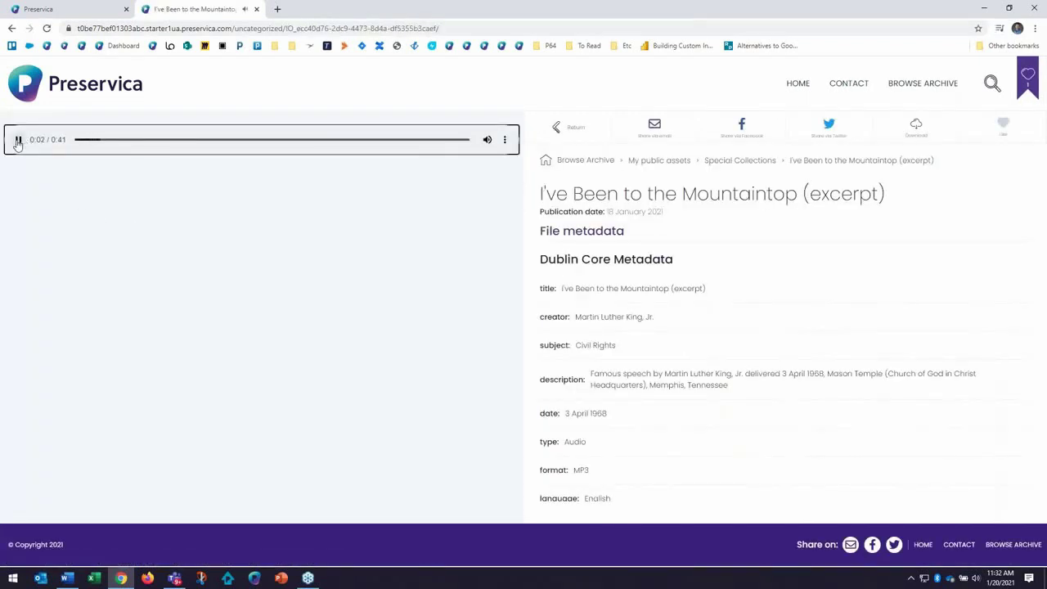
left_click(18, 140)
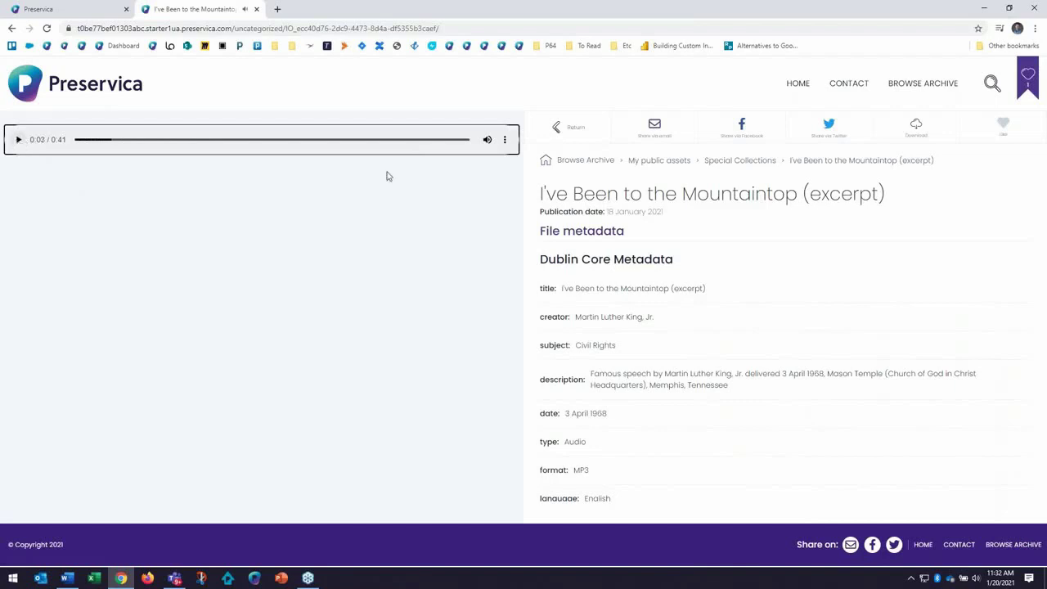
left_click(563, 129)
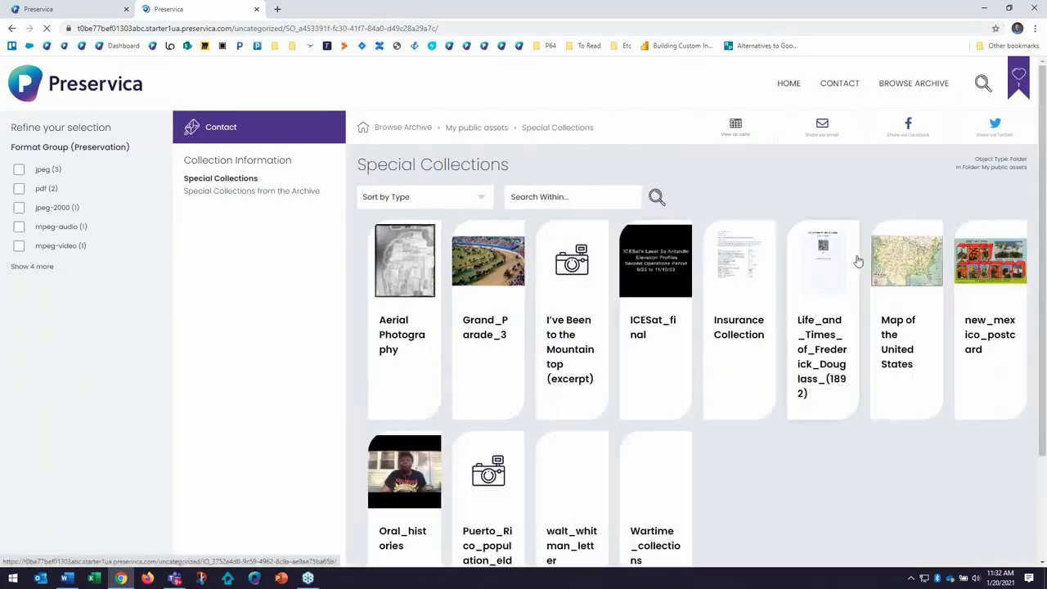
Step: Open walt_whitman_letter and zoom into the envelope toward the handwritten address
left_click(570, 473)
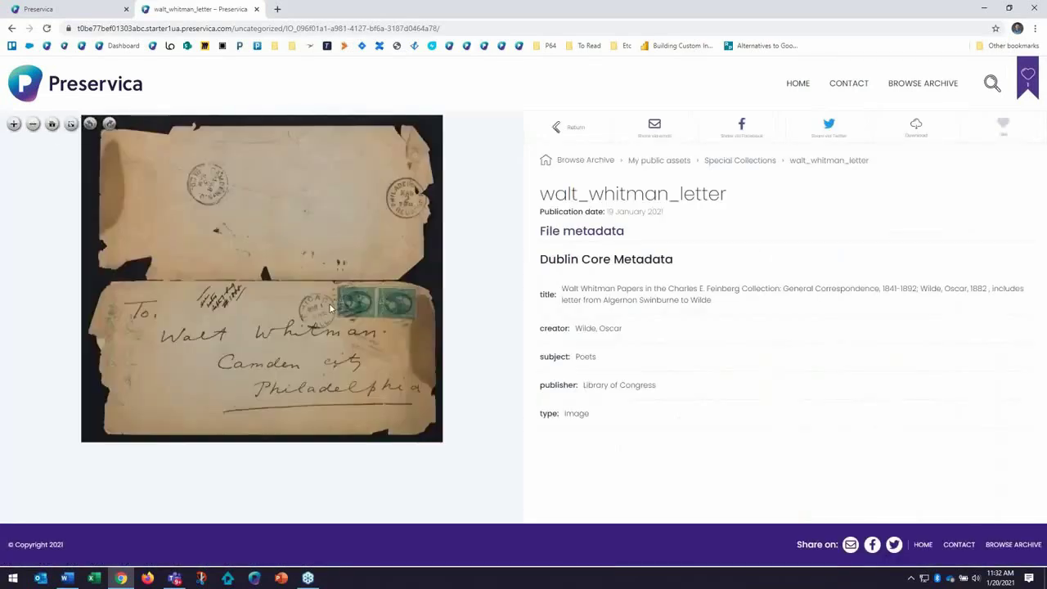
scroll(331, 303, "up", 4)
left_click_drag(398, 365, 341, 307)
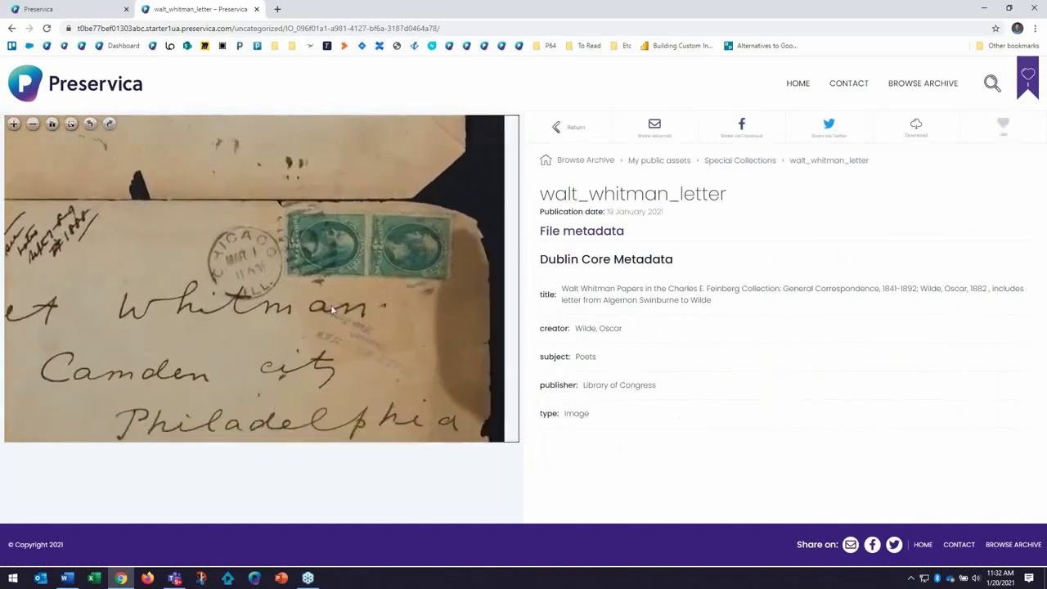
scroll(352, 319, "up", 3)
scroll(371, 341, "up", 2)
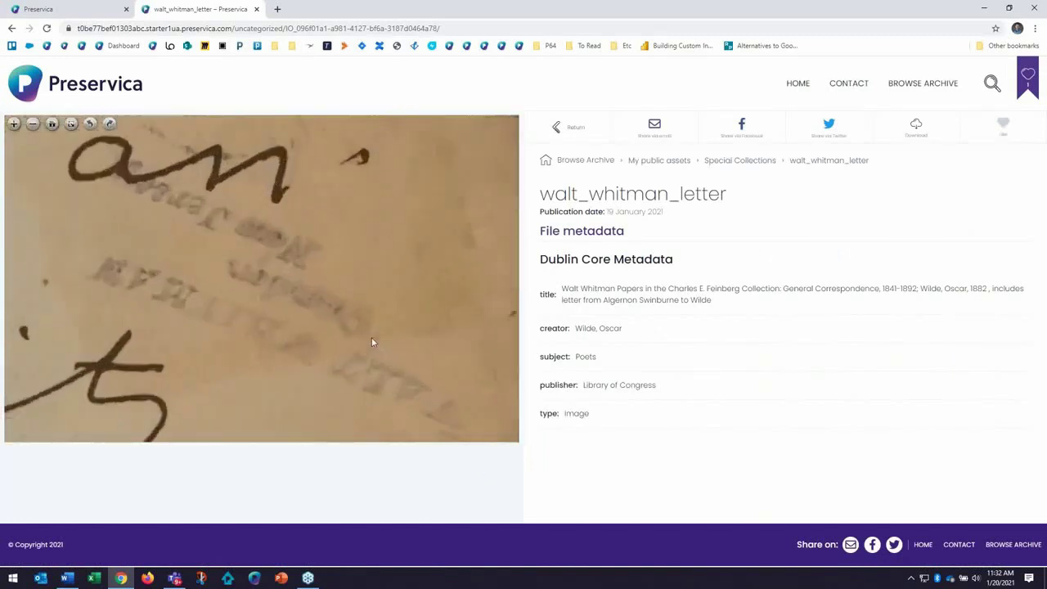
Step: Pan the magnified envelope across the stamps and postmark, then select the page URL
scroll(373, 341, "down", 2)
scroll(400, 276, "up", 1)
left_click_drag(401, 276, 372, 303)
scroll(372, 303, "down", 3)
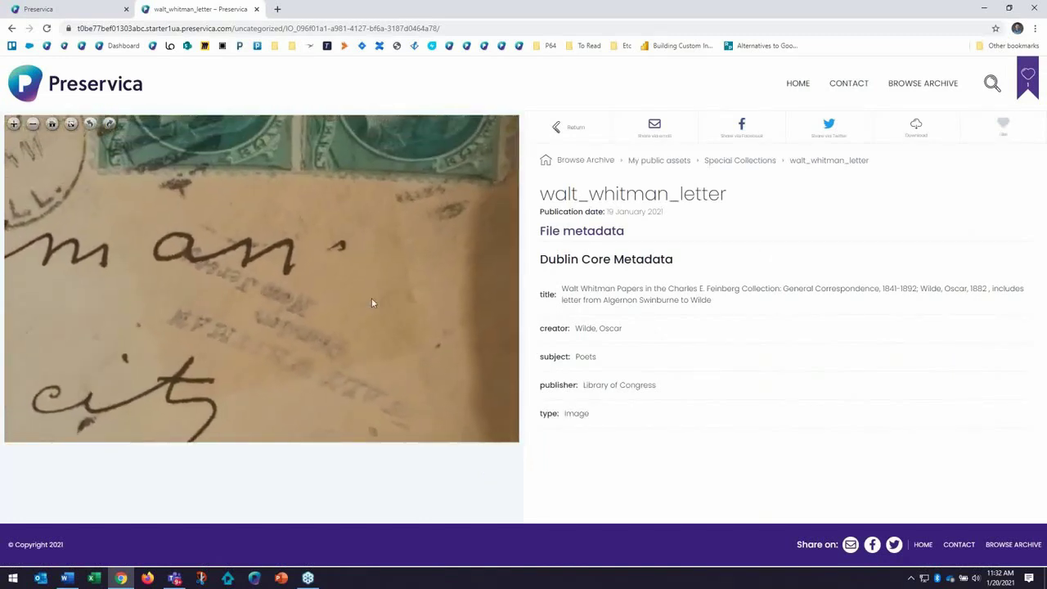
scroll(371, 303, "up", 1)
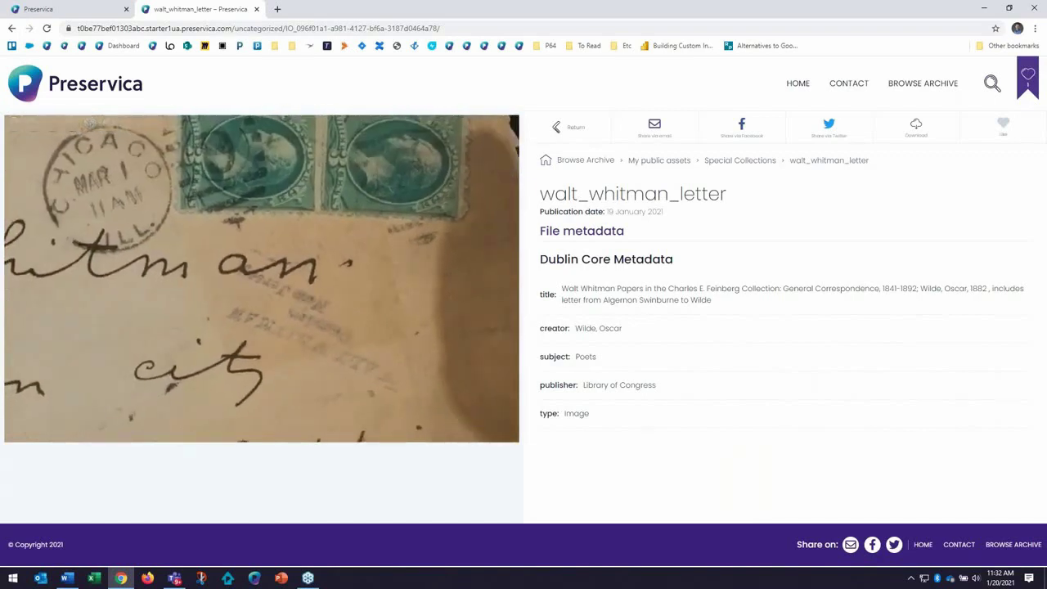
left_click(548, 30)
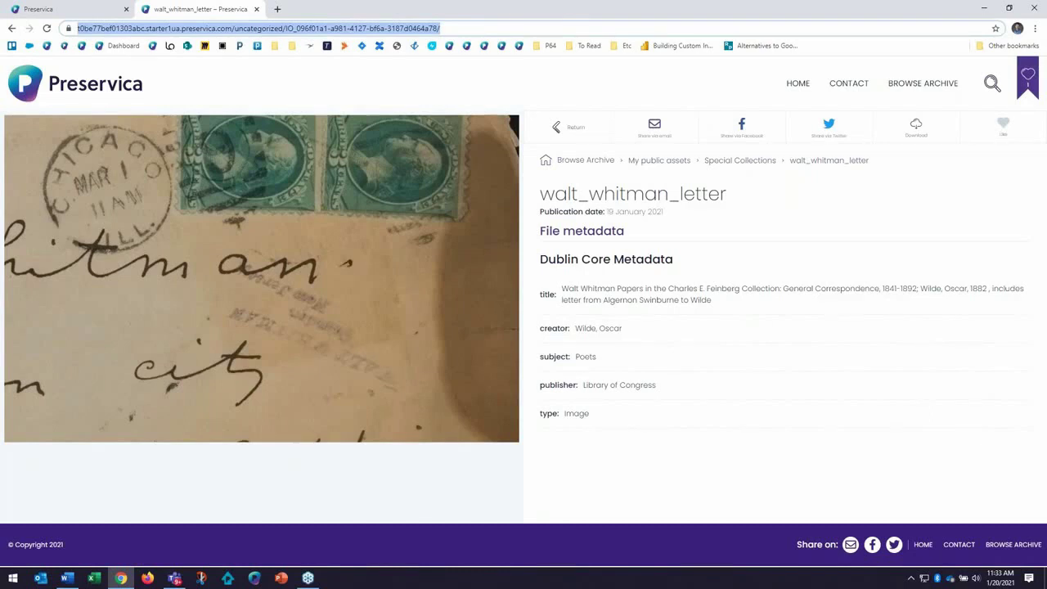
Step: Try Facebook, email, Twitter and Download sharing, then favorite the letter and view Favorites
left_click(748, 133)
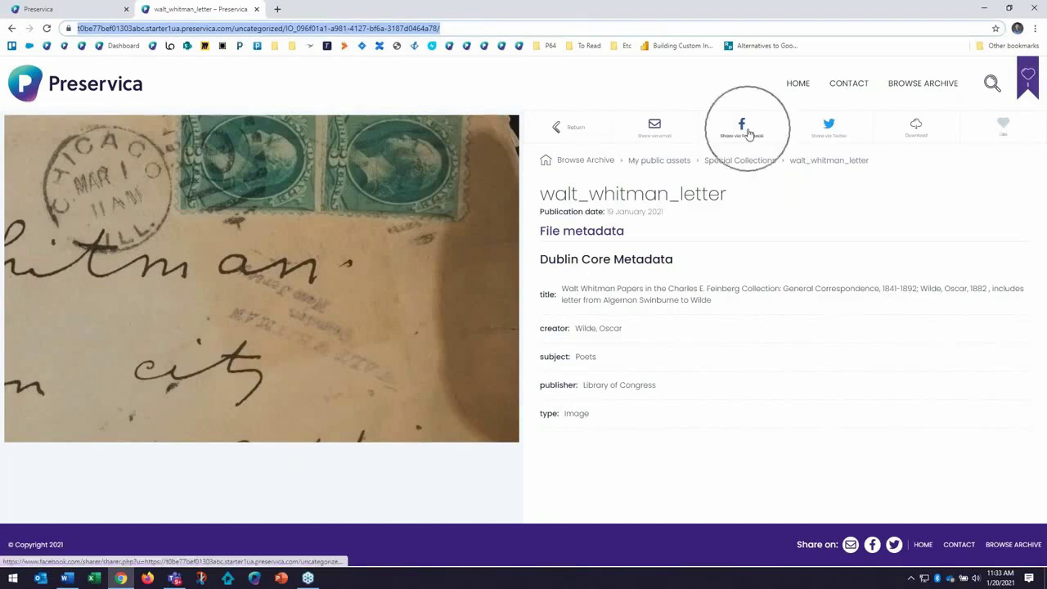
left_click(655, 132)
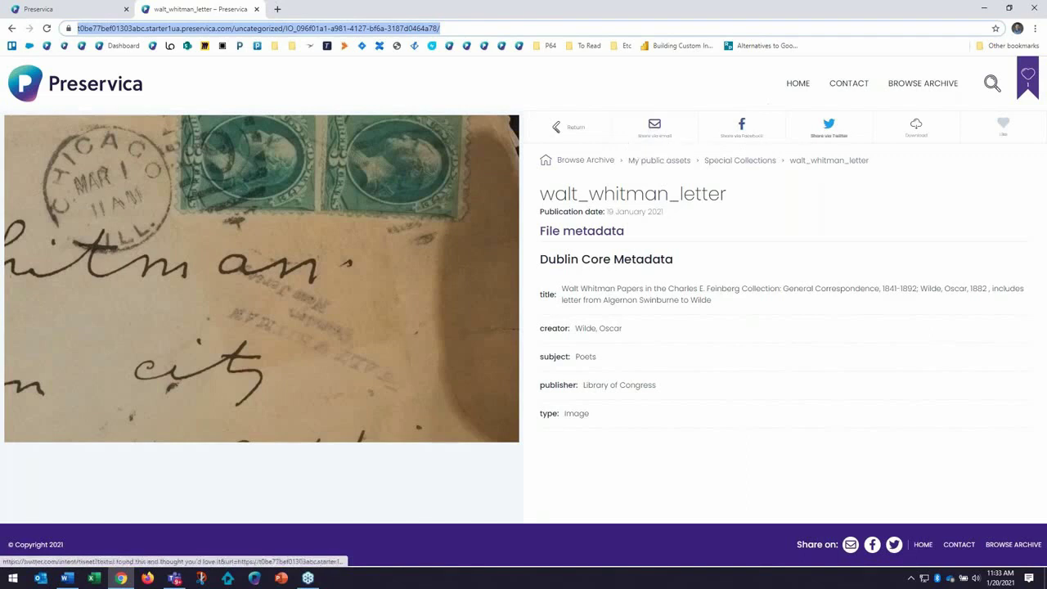
left_click(822, 127)
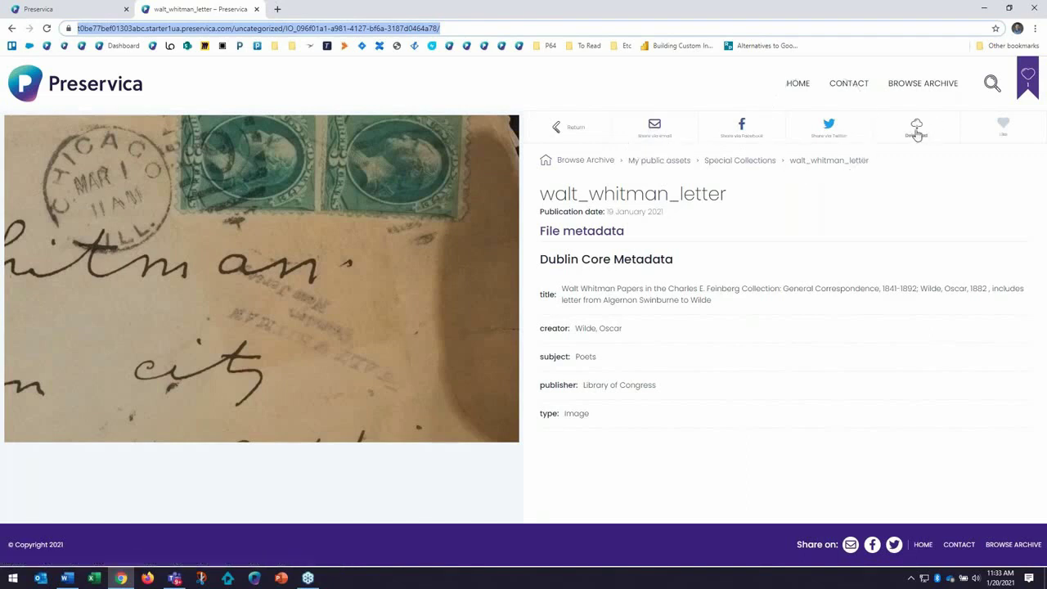
left_click(917, 131)
left_click(1003, 127)
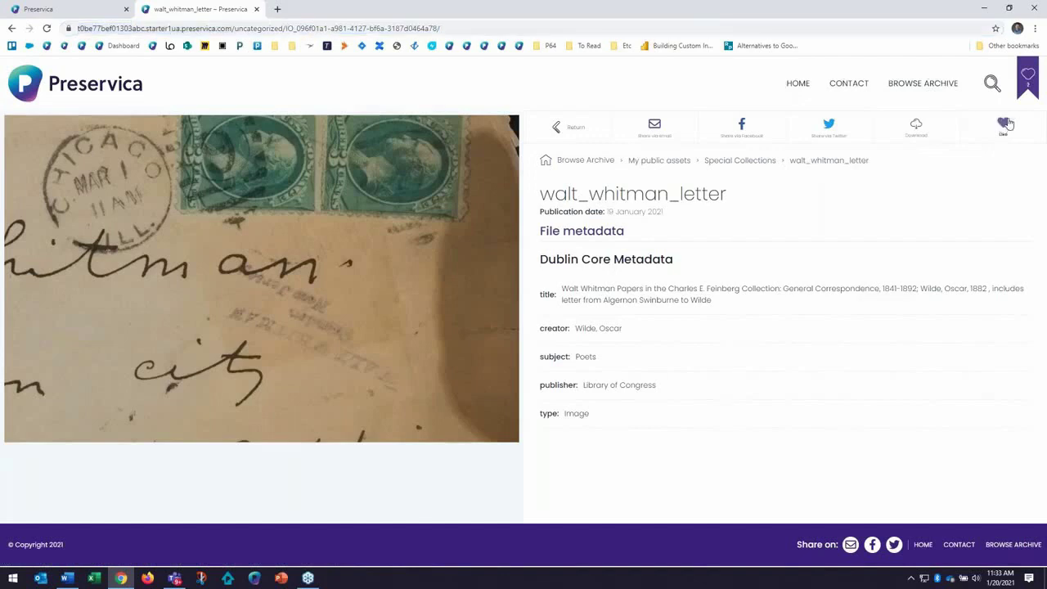
left_click(1030, 78)
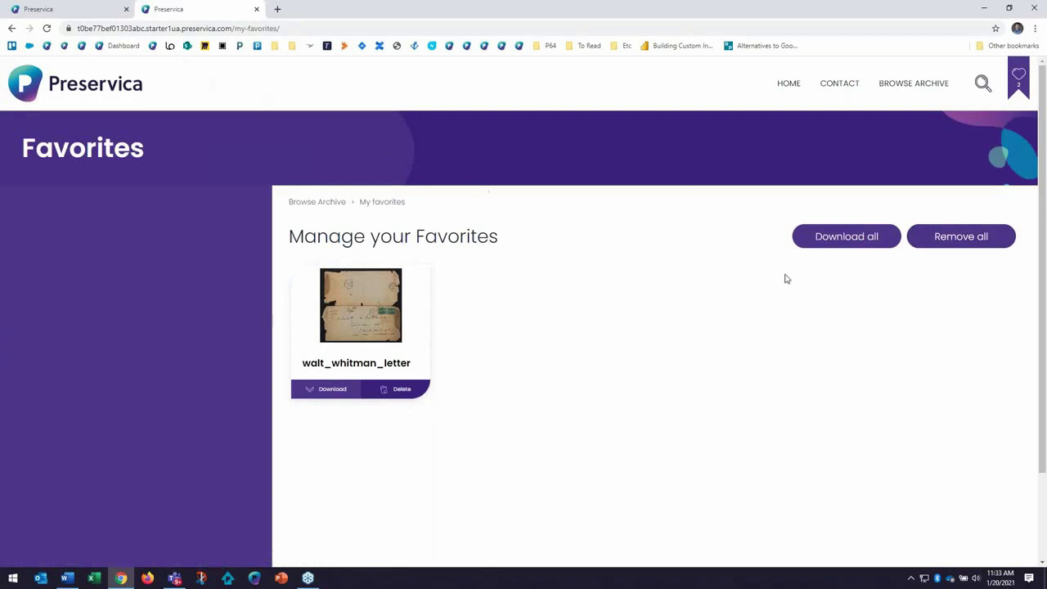
Step: Reopen walt_whitman_letter from Favorites and bring up the footer Contact form in a new tab
left_click(11, 28)
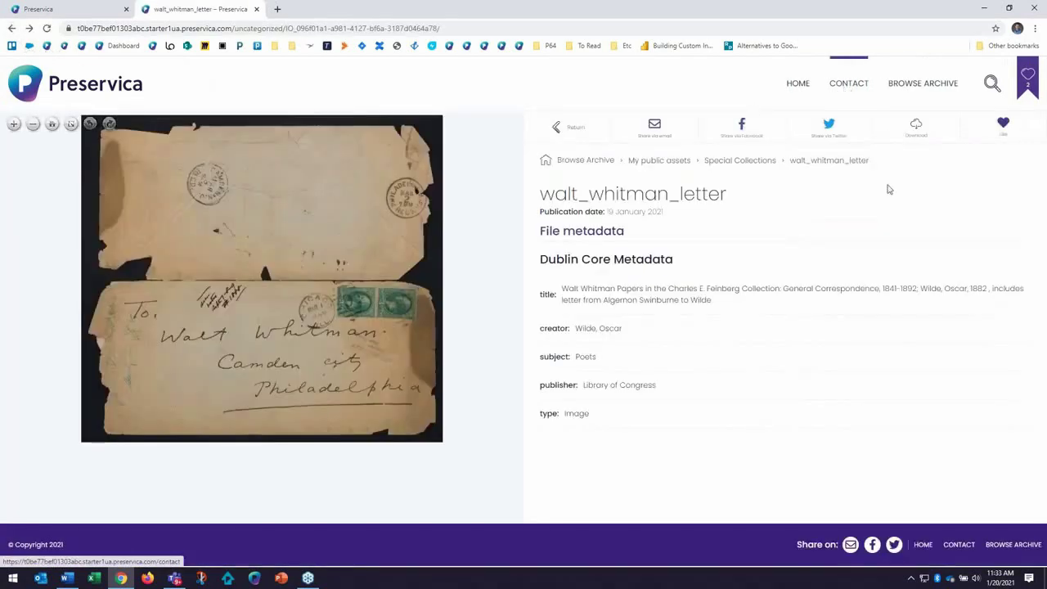
left_click(959, 546)
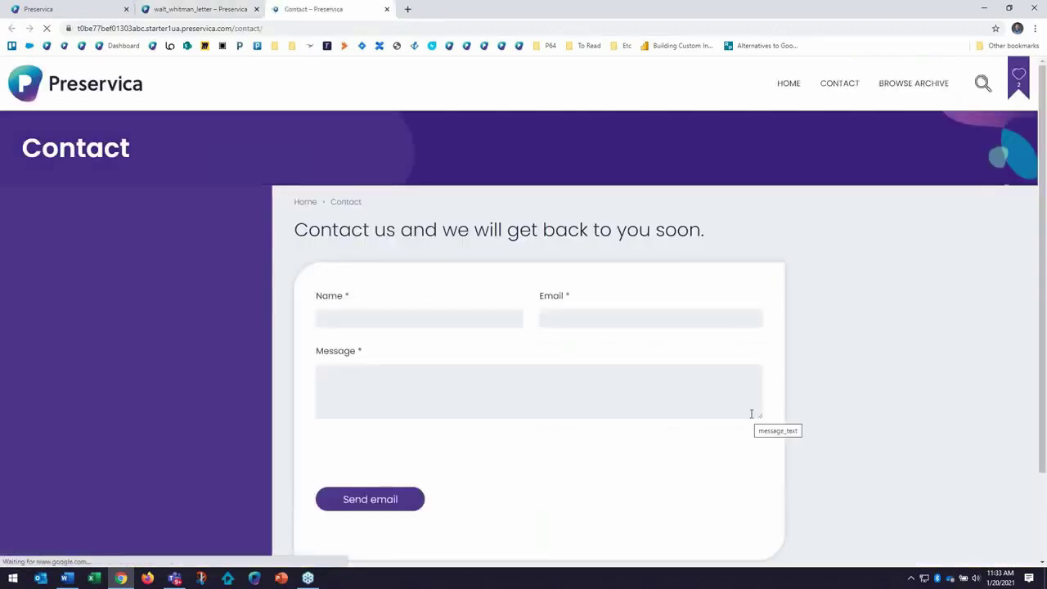